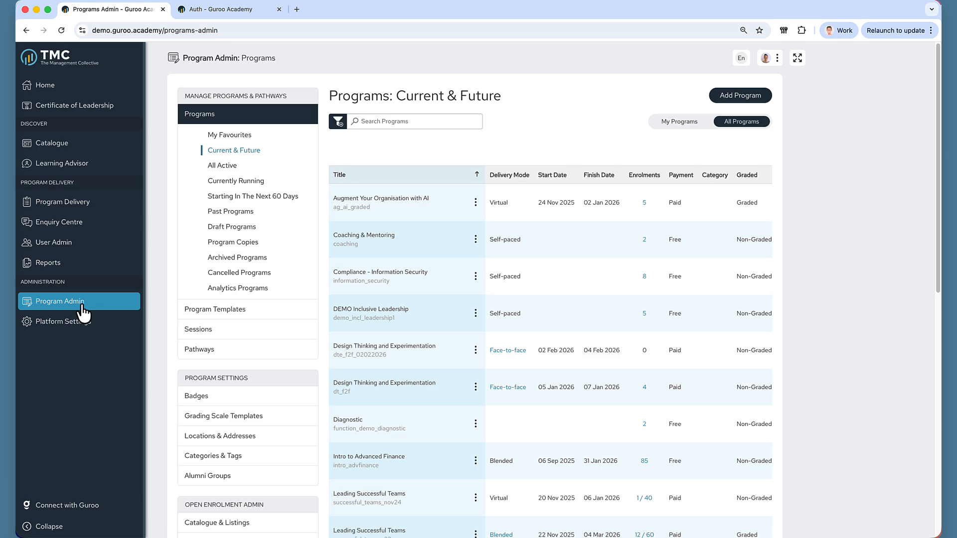
# - Open the Marketing Analytics program for editing from the list of current and future programs
pyautogui.scroll(-6, 424, 294)
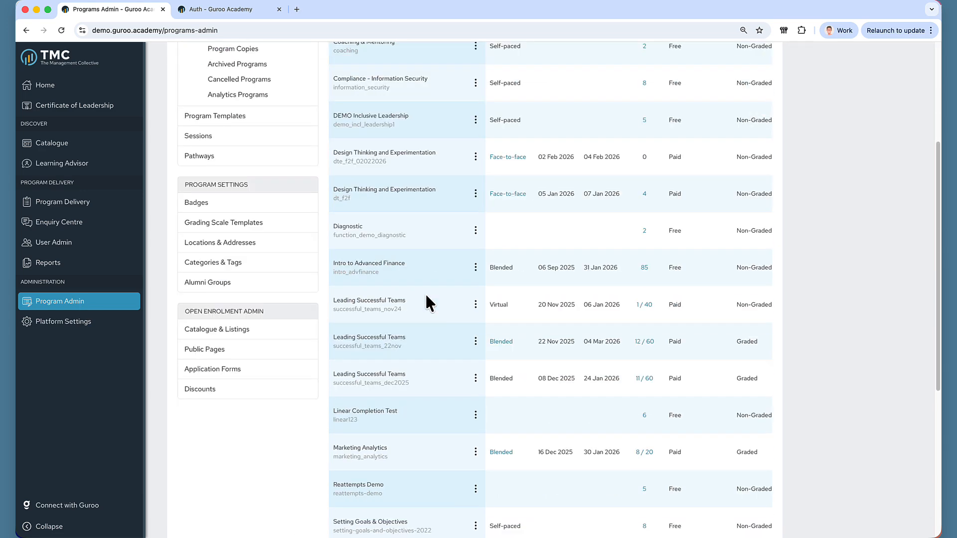
pyautogui.click(366, 352)
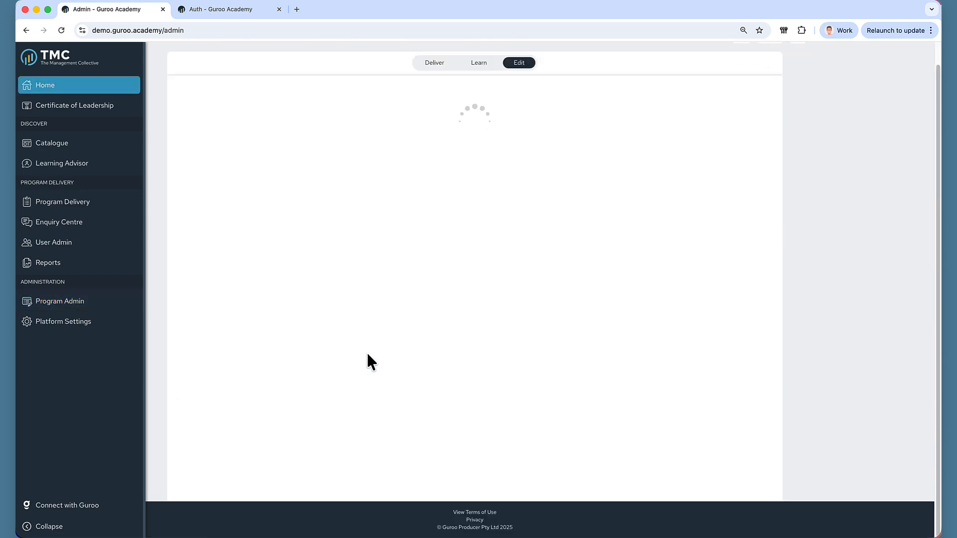
pyautogui.scroll(2, 630, 90)
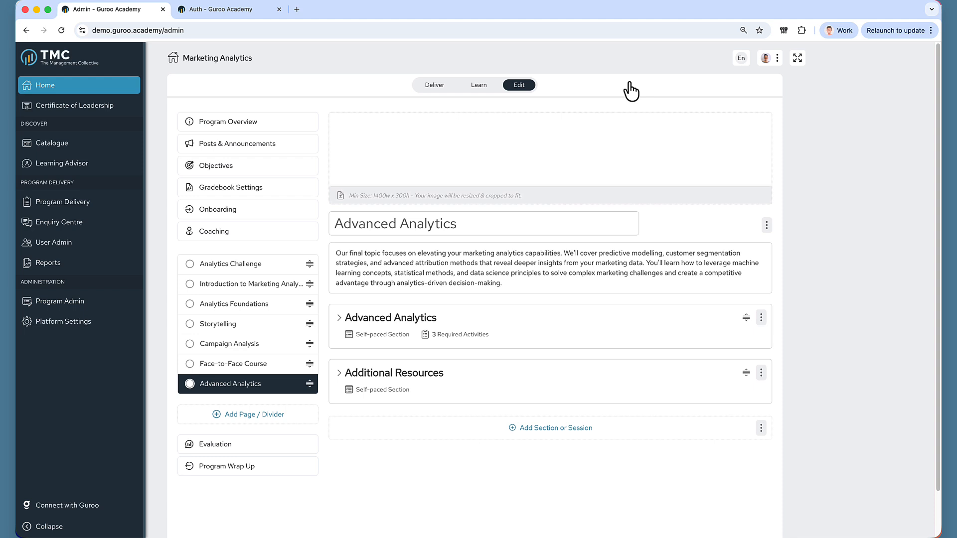
pyautogui.click(529, 88)
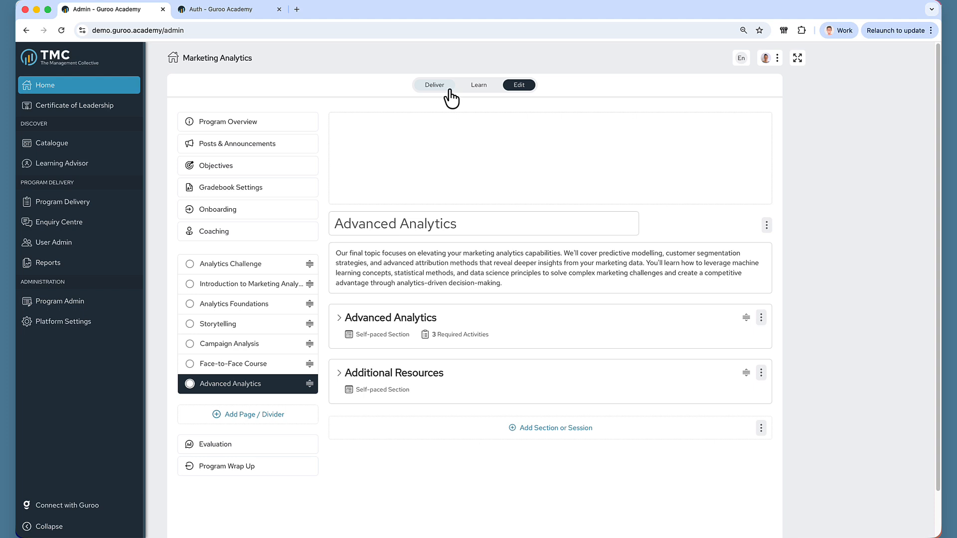
# - Review the program overview settings and the options for adding a page or divider
pyautogui.click(209, 128)
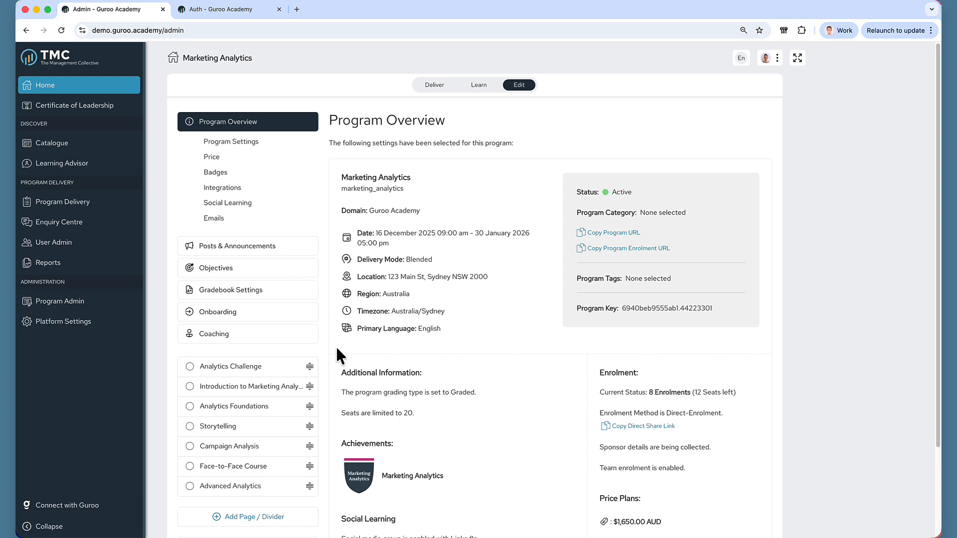
pyautogui.scroll(-3, 335, 345)
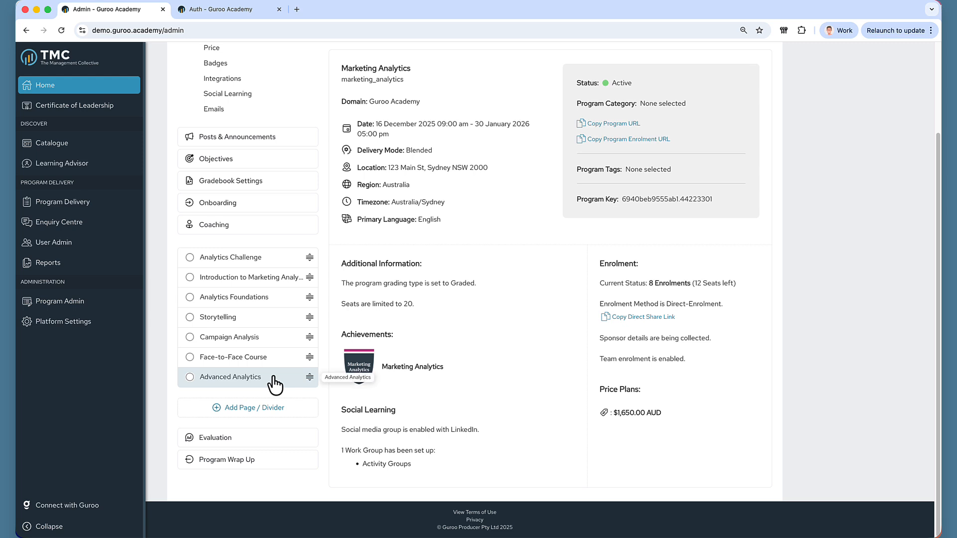
pyautogui.click(251, 414)
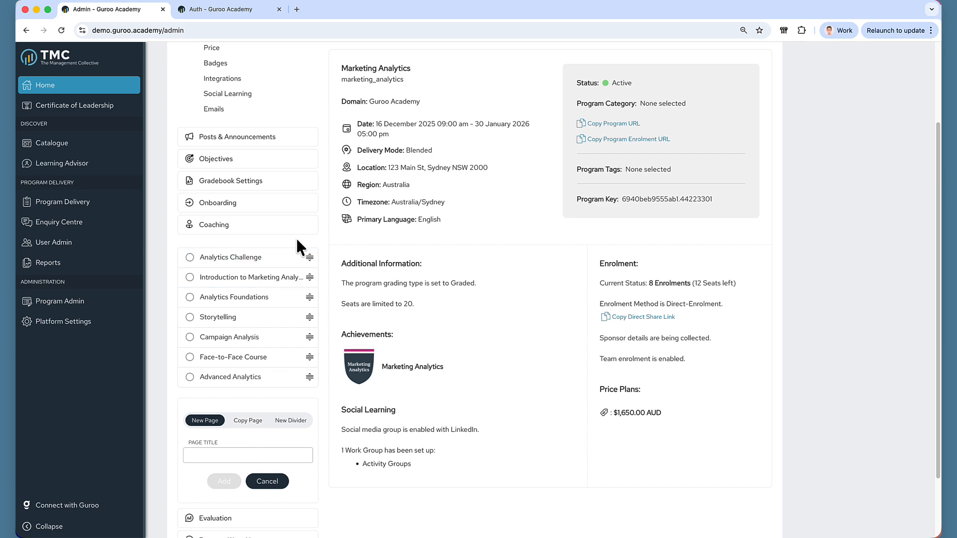
pyautogui.scroll(3, 297, 245)
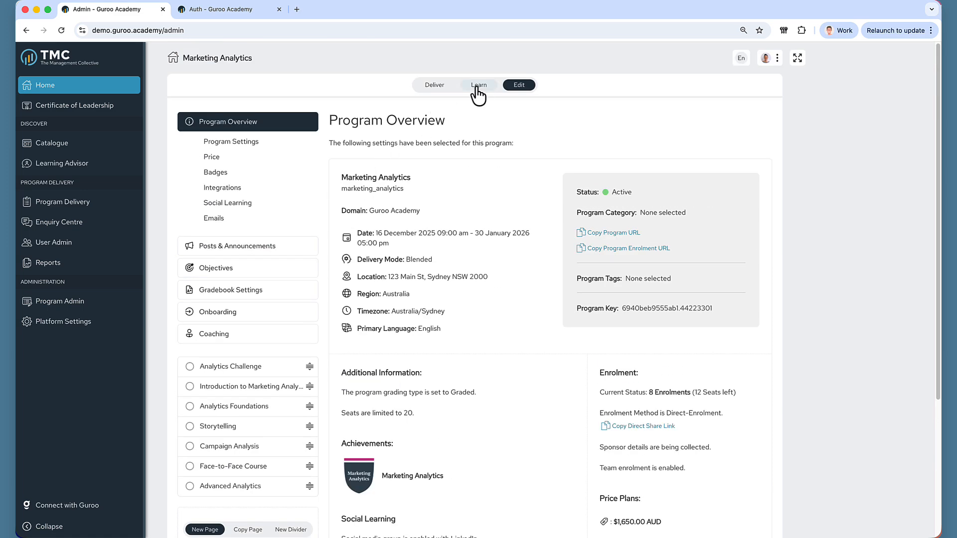
# - Preview the program in Learn mode, and return to Edit mode to look through the Analytics Challenge page's activities
pyautogui.click(478, 85)
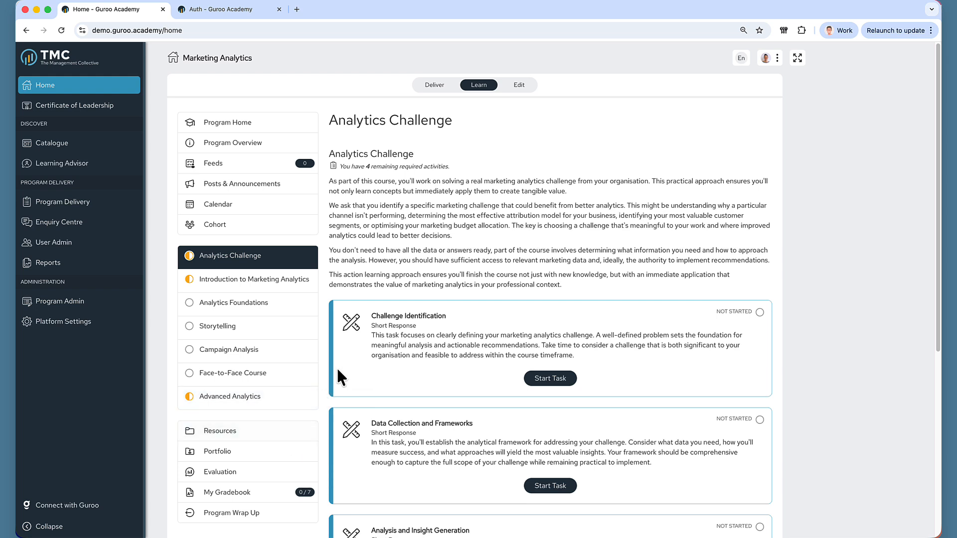
pyautogui.click(524, 89)
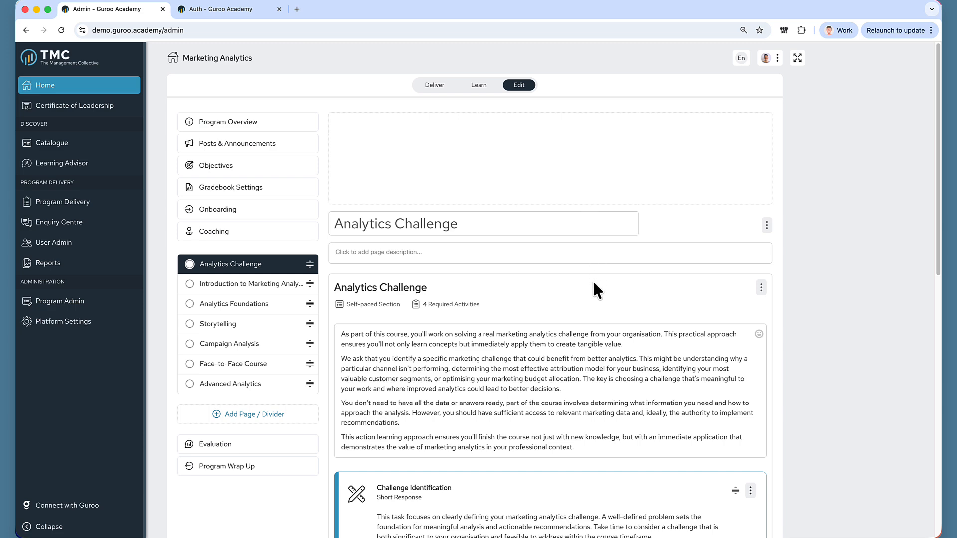
pyautogui.scroll(-3, 595, 285)
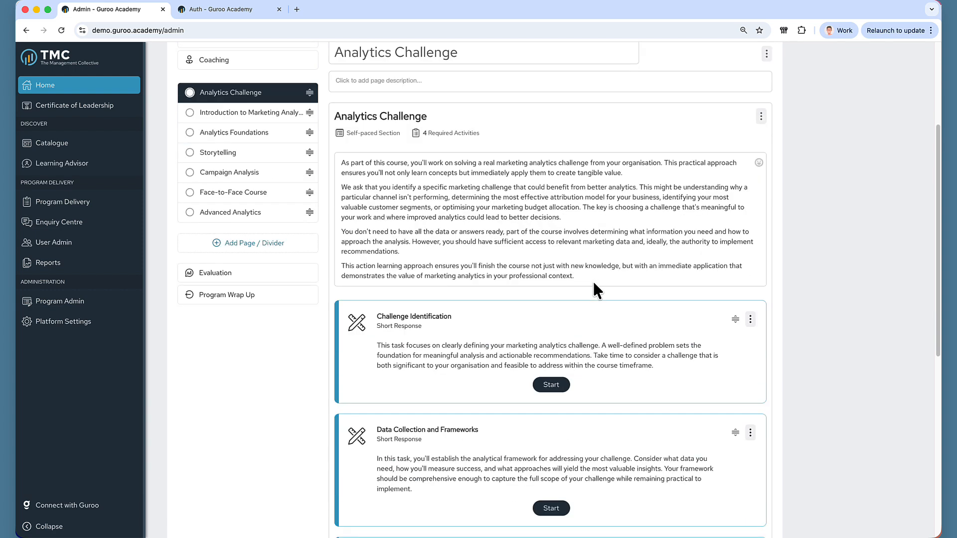
pyautogui.scroll(-2, 596, 290)
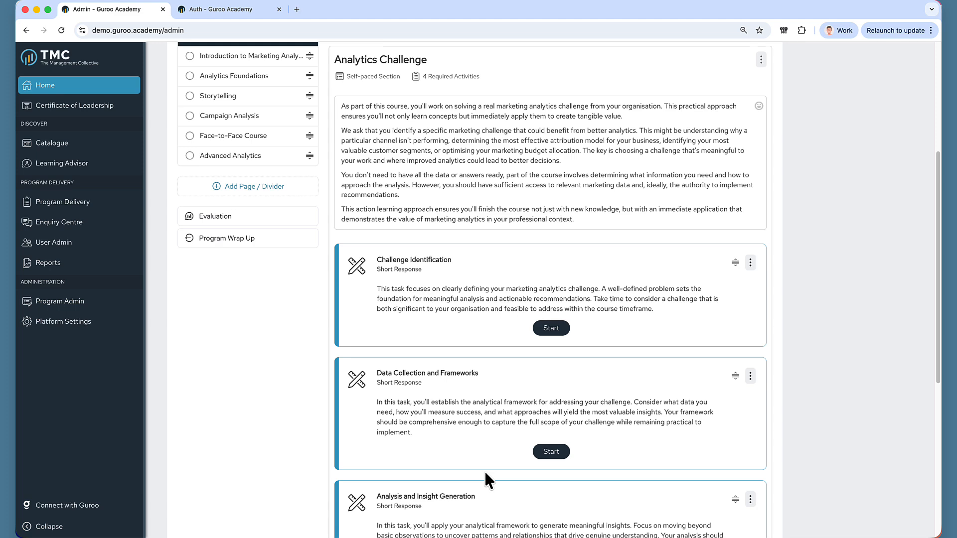
pyautogui.scroll(-6, 486, 474)
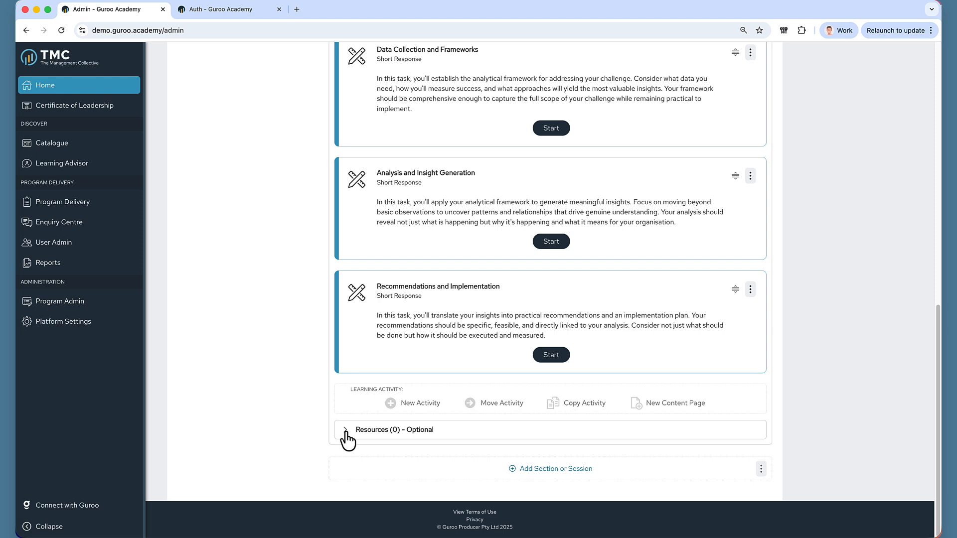
# - Add a self-paced section titled "Marketing Basics" to the Analytics Challenge page
pyautogui.click(550, 471)
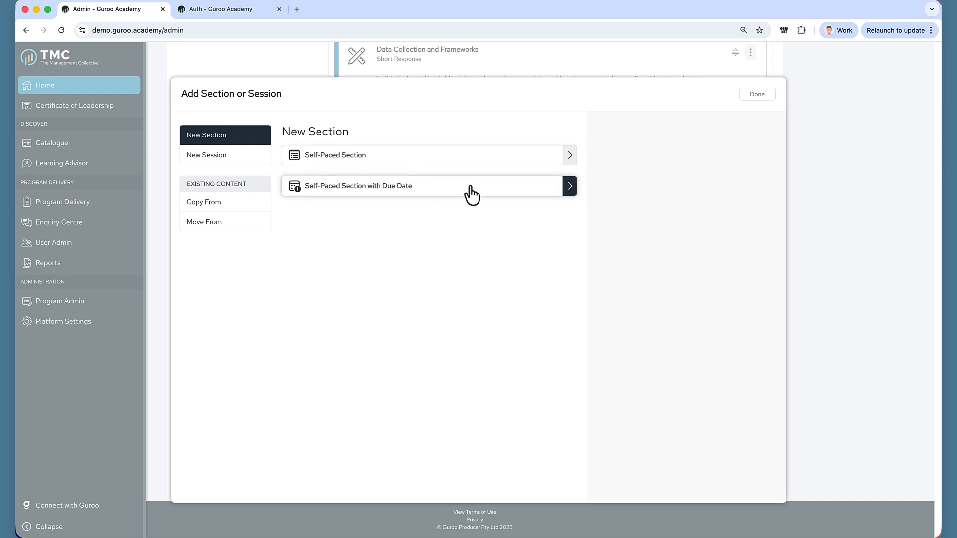
pyautogui.click(483, 156)
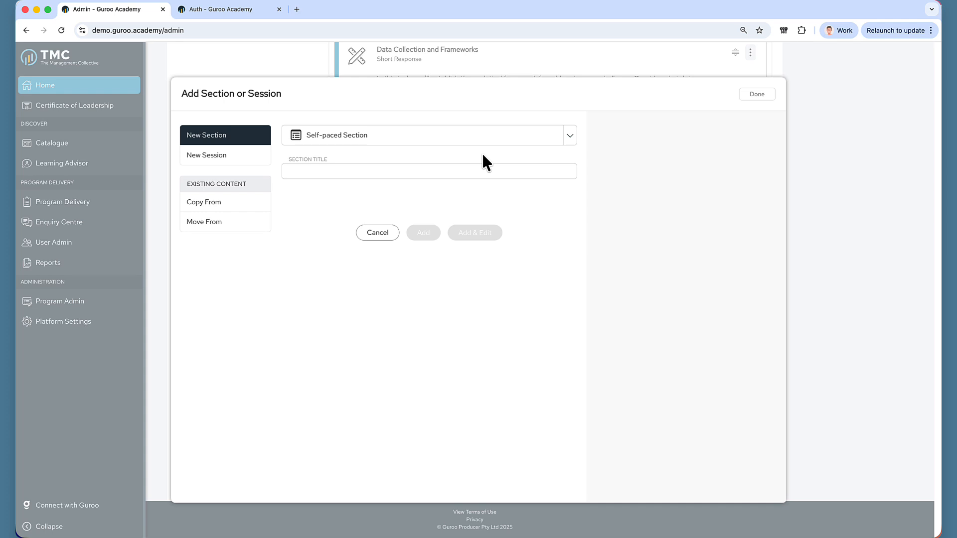
pyautogui.click(463, 172)
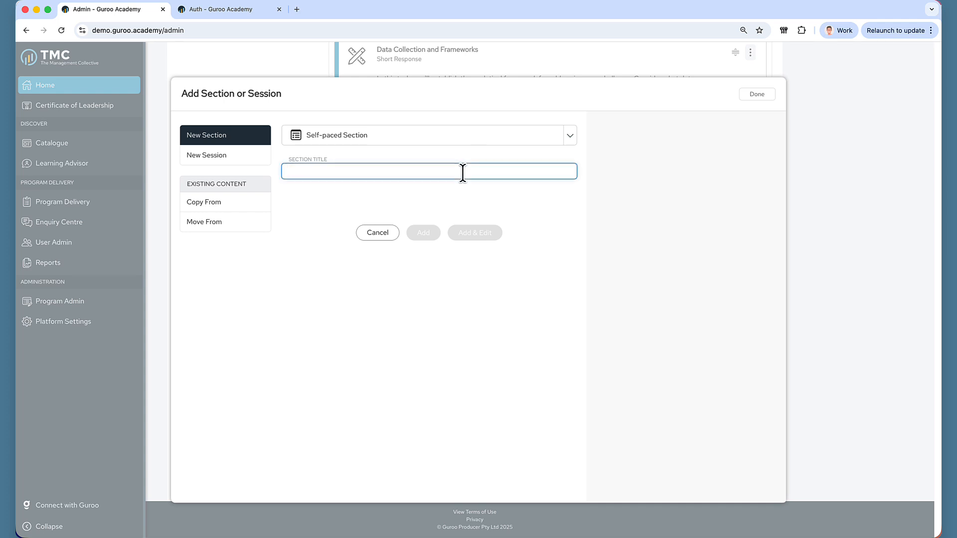
pyautogui.write('Ma')
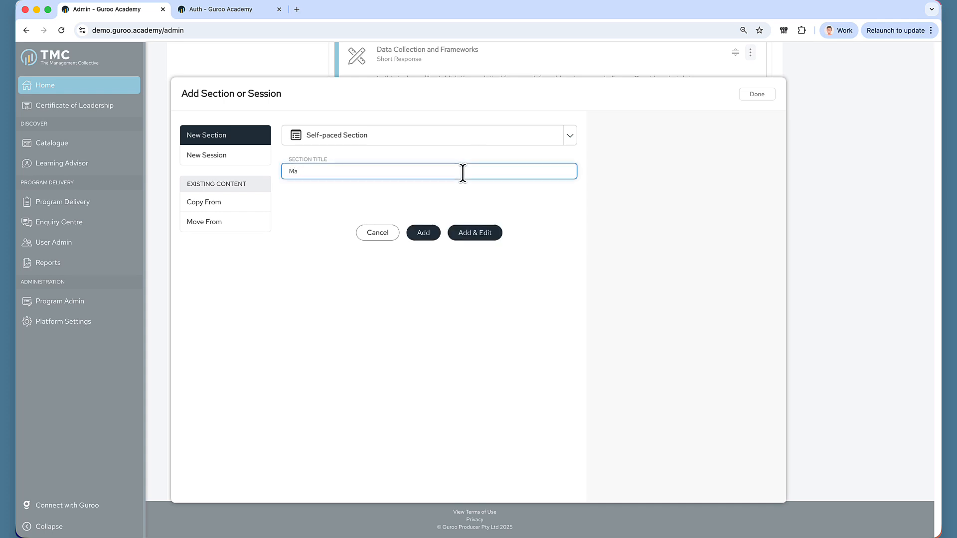
pyautogui.write('rkey')
pyautogui.press('BackSpace')
pyautogui.press('BackSpace')
pyautogui.press('BackSpace')
pyautogui.press('BackSpace')
pyautogui.write('keting Basics')
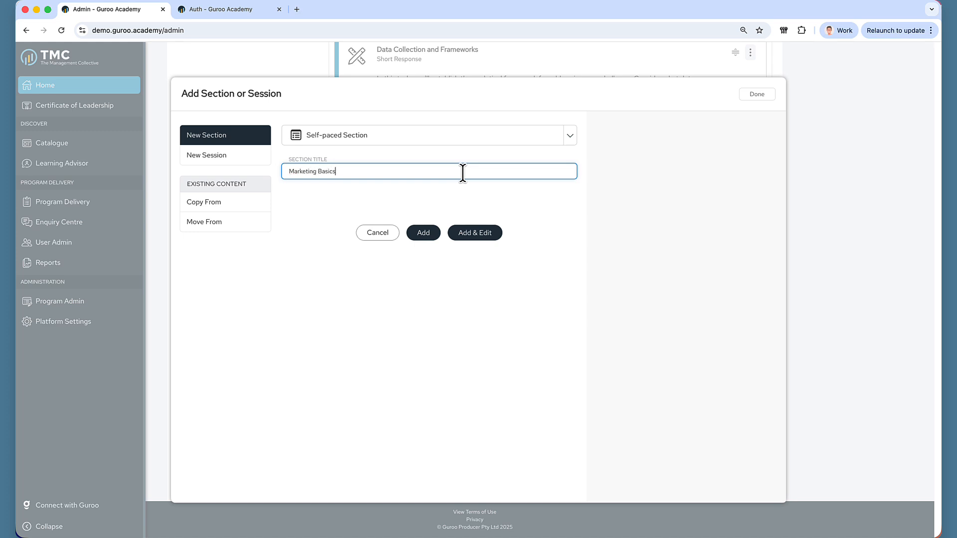
pyautogui.click(433, 239)
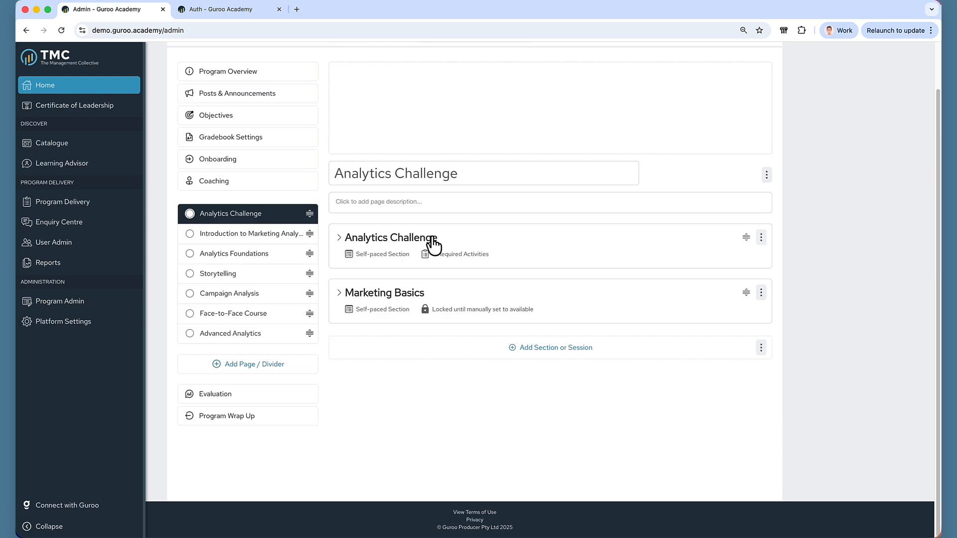
# - Open the Marketing Basics section for editing and set its section availability rule to Available
pyautogui.click(338, 297)
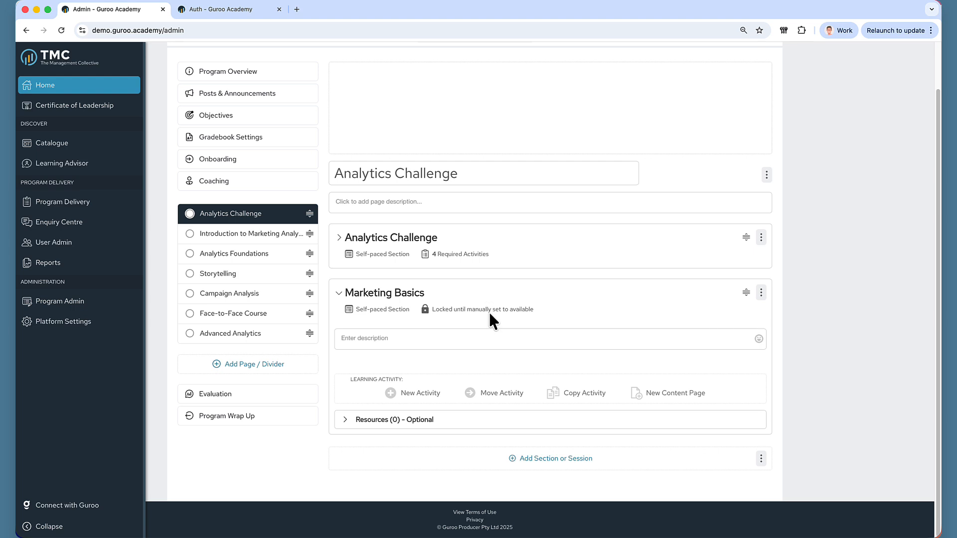
pyautogui.click(761, 293)
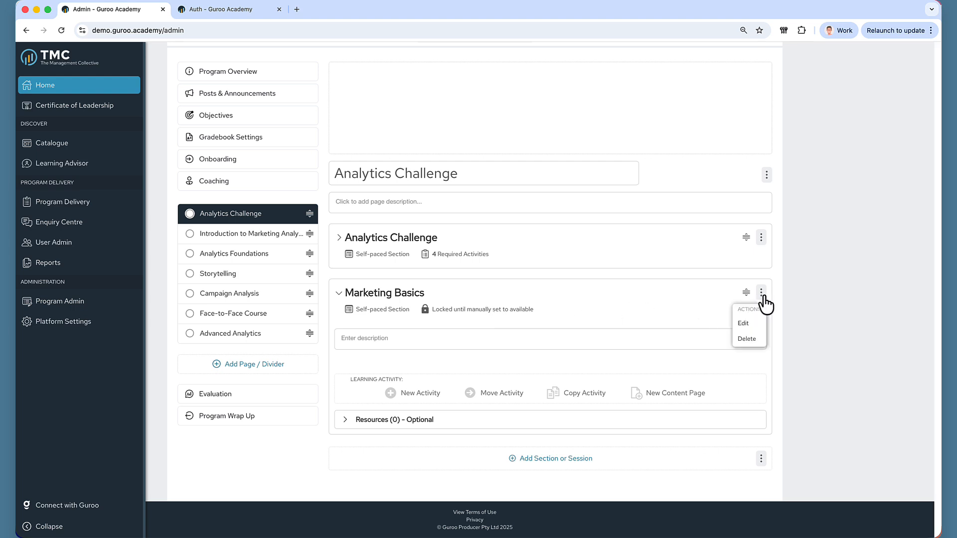
pyautogui.click(744, 323)
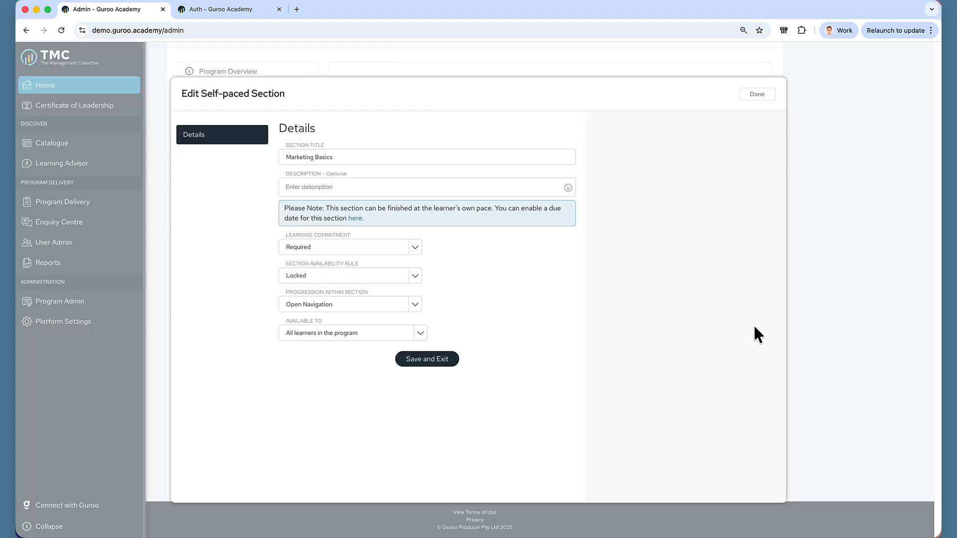
pyautogui.click(350, 183)
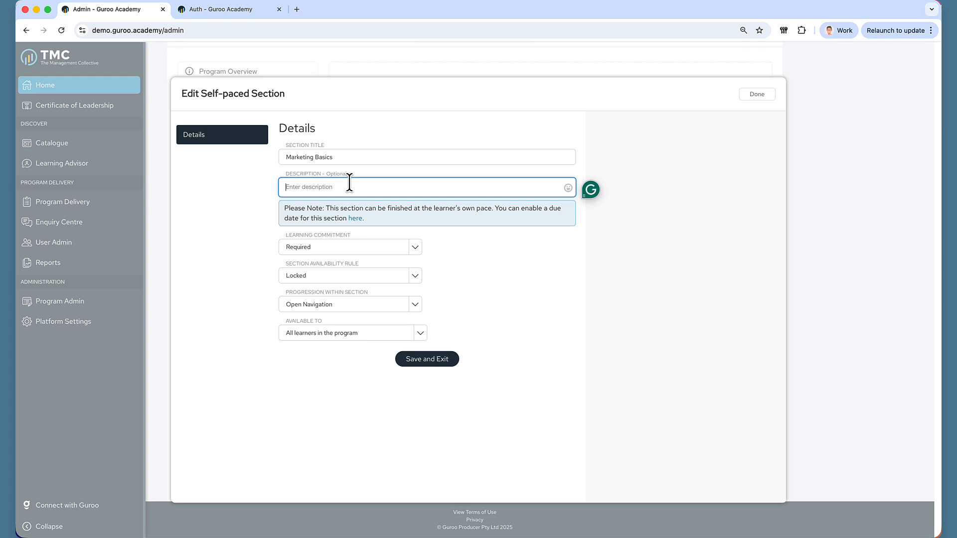
pyautogui.click(349, 248)
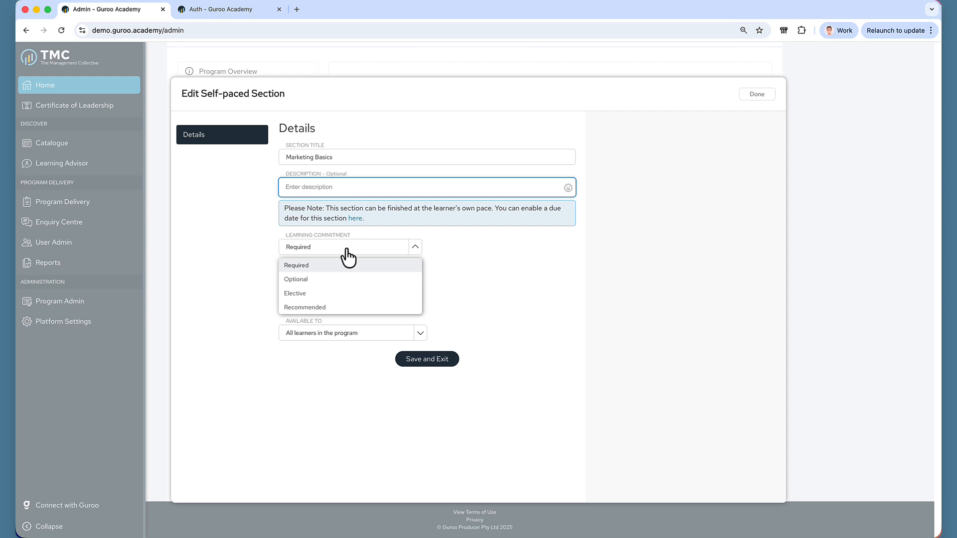
pyautogui.click(348, 250)
pyautogui.click(349, 277)
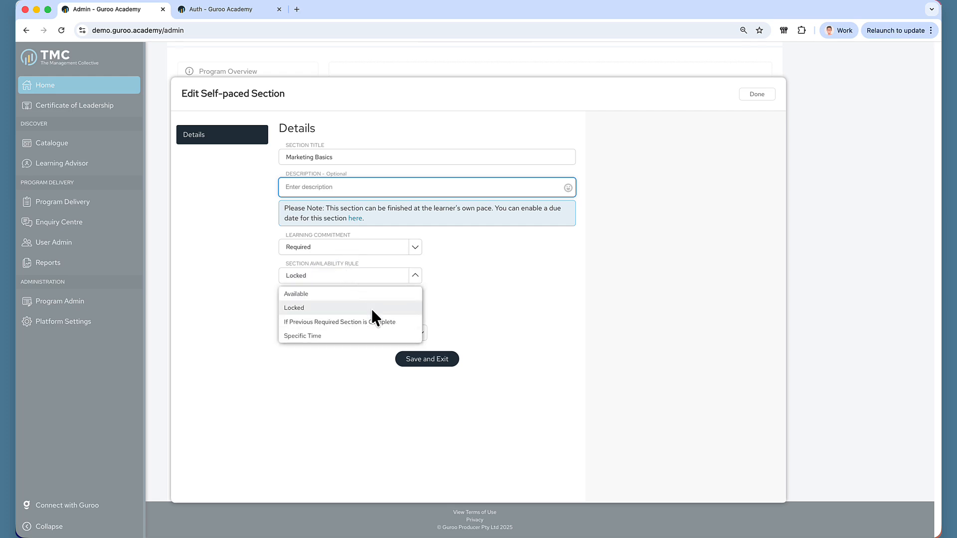
pyautogui.click(368, 294)
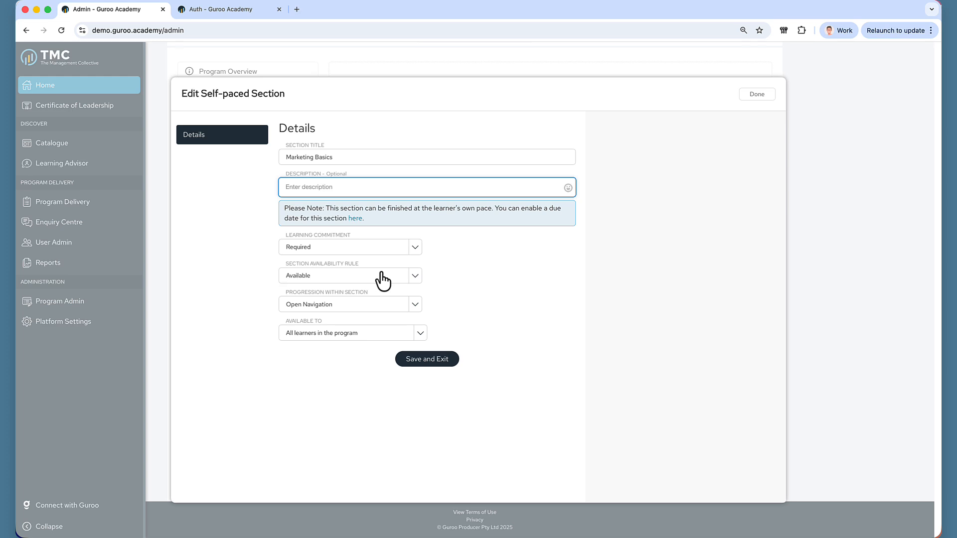
# - Examine the choices for the section availability rule and for progression within the section
pyautogui.click(382, 281)
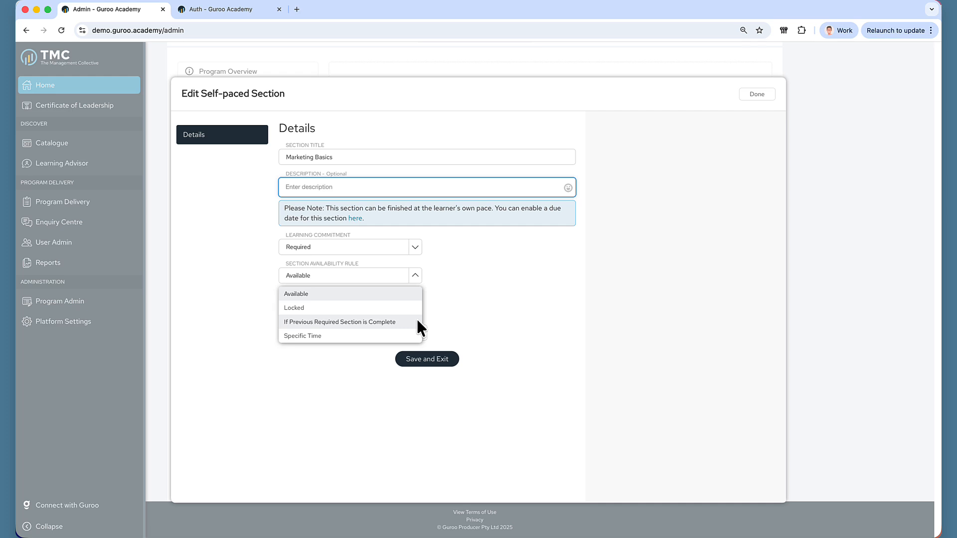
pyautogui.press('Down')
pyautogui.click(483, 280)
pyautogui.click(417, 307)
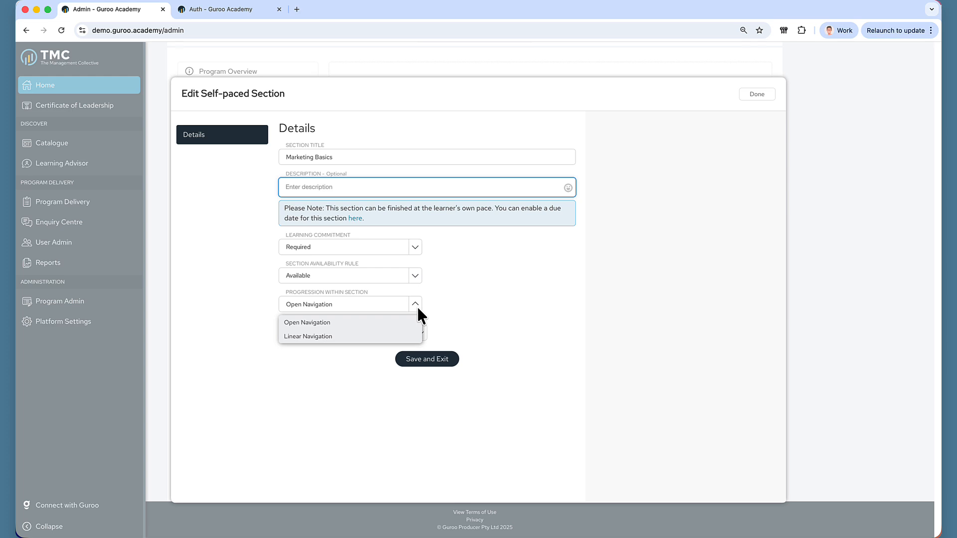
pyautogui.click(475, 314)
# - Switch the section's audience to specific learners and back to all learners in the program, and save the section
pyautogui.click(379, 334)
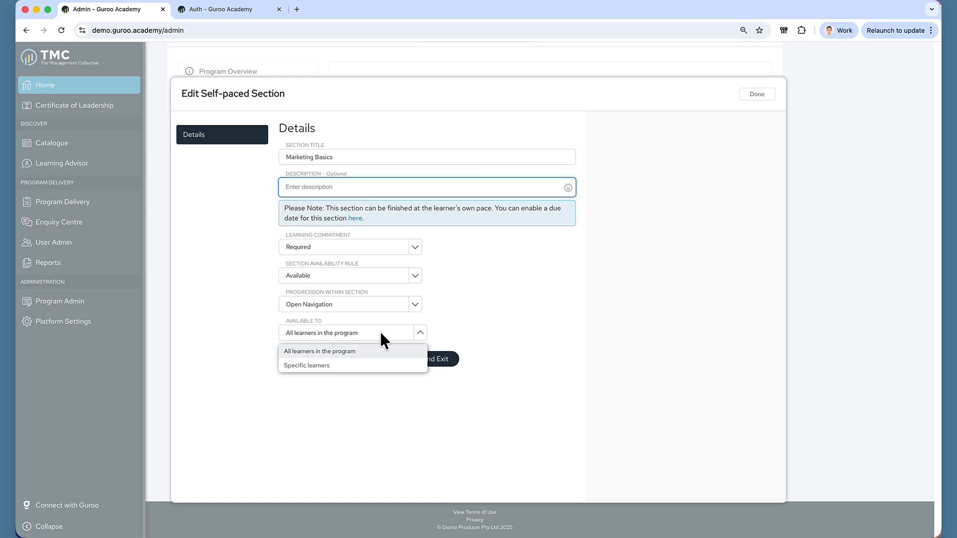
pyautogui.click(320, 365)
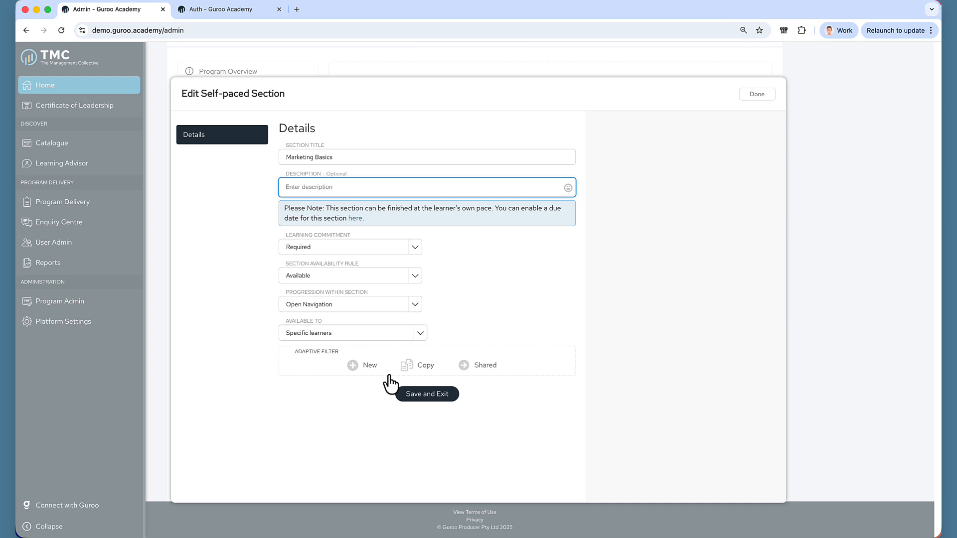
pyautogui.click(421, 333)
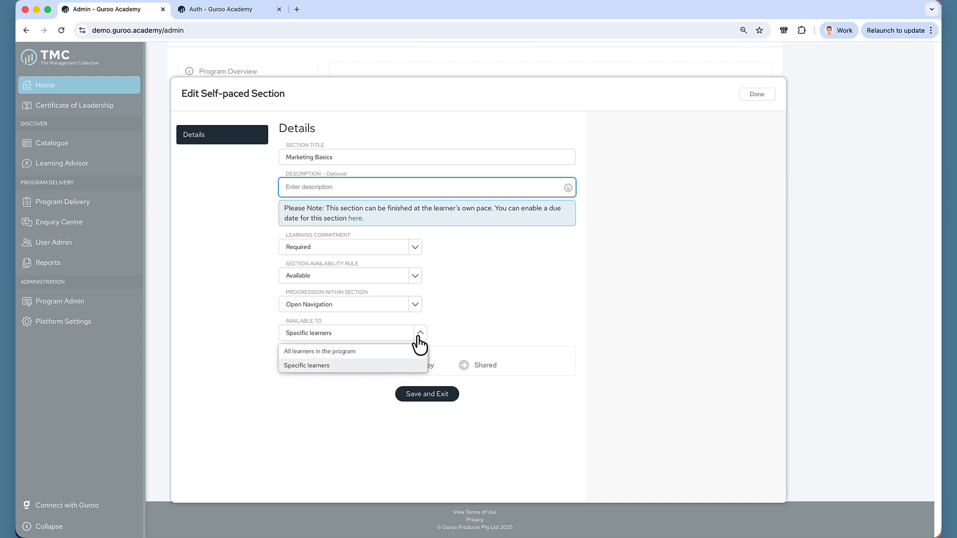
pyautogui.click(394, 353)
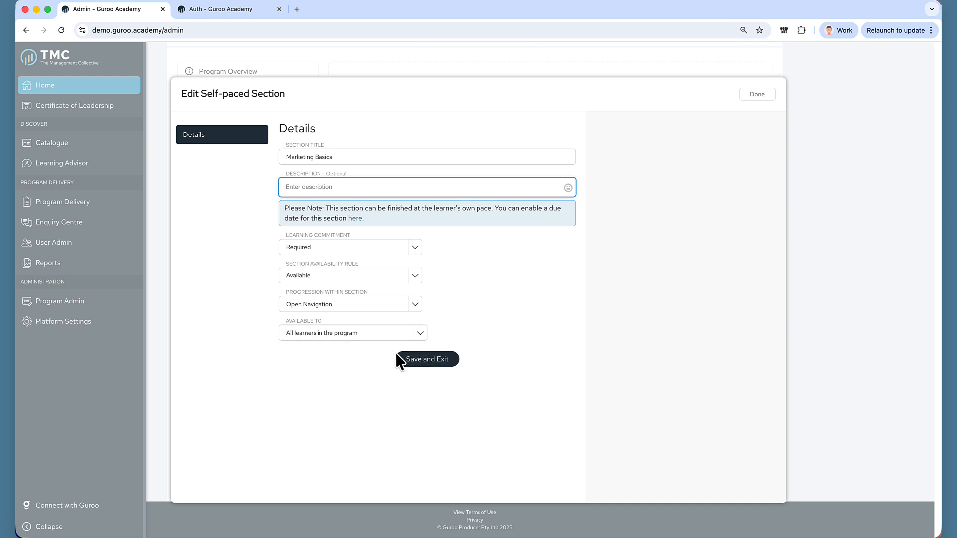
pyautogui.click(439, 358)
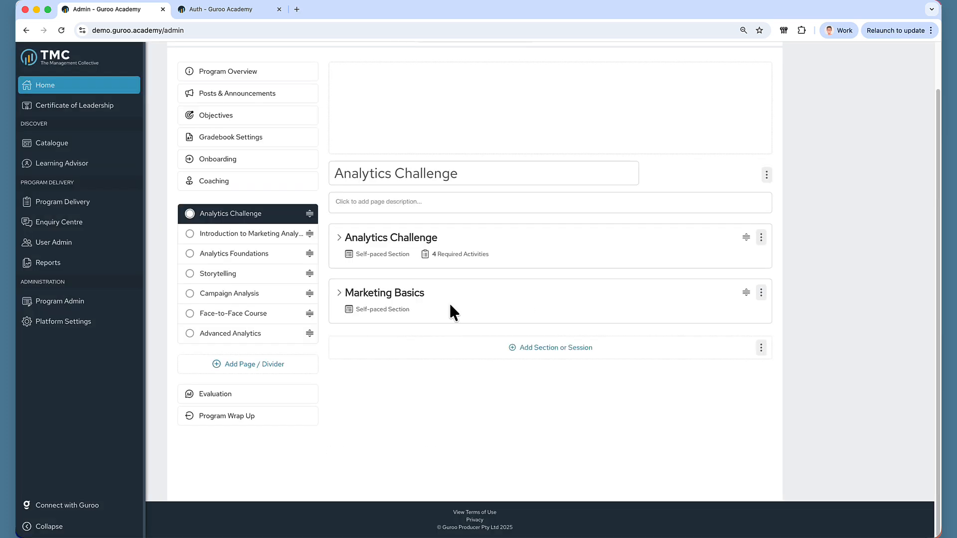
# - Start a new virtual session on the Analytics Challenge page and title it "Webinar 1"
pyautogui.click(589, 352)
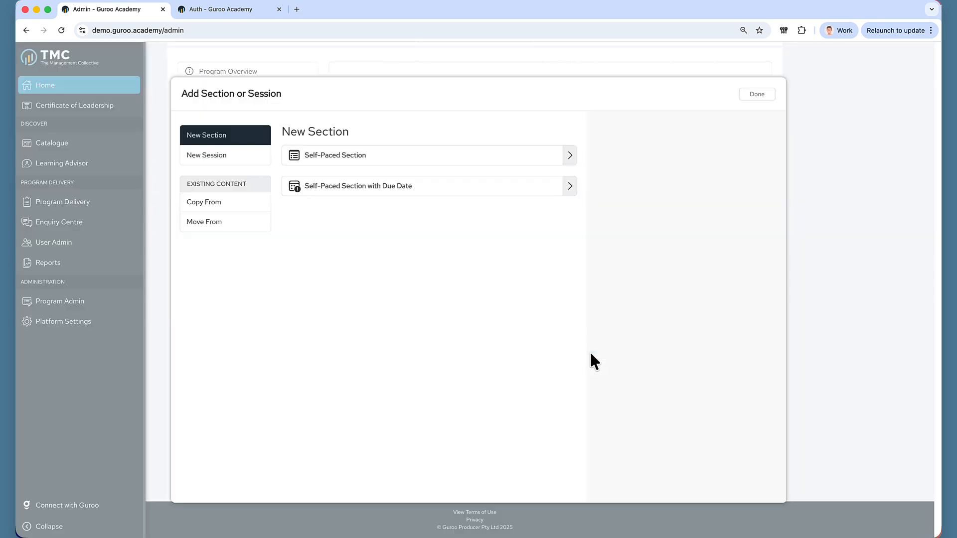
pyautogui.click(235, 158)
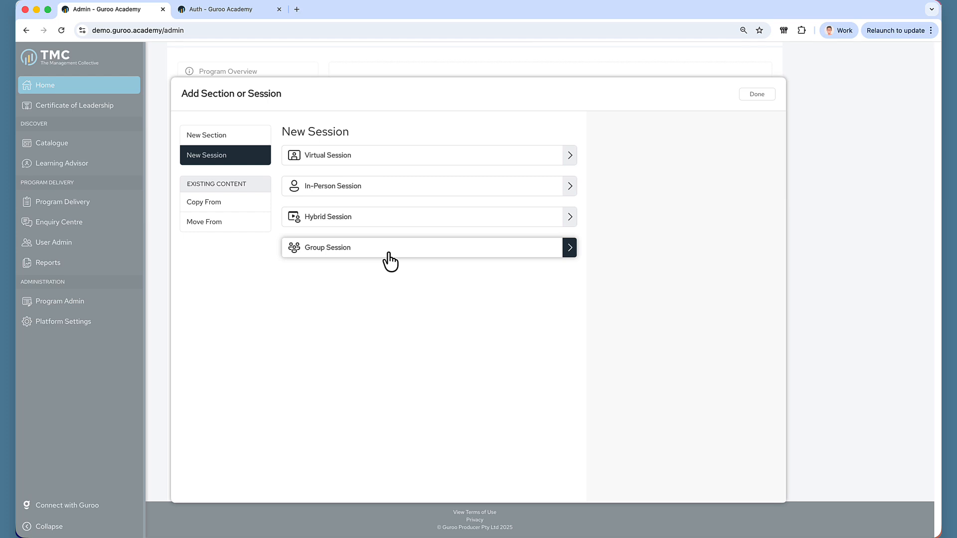
pyautogui.click(409, 160)
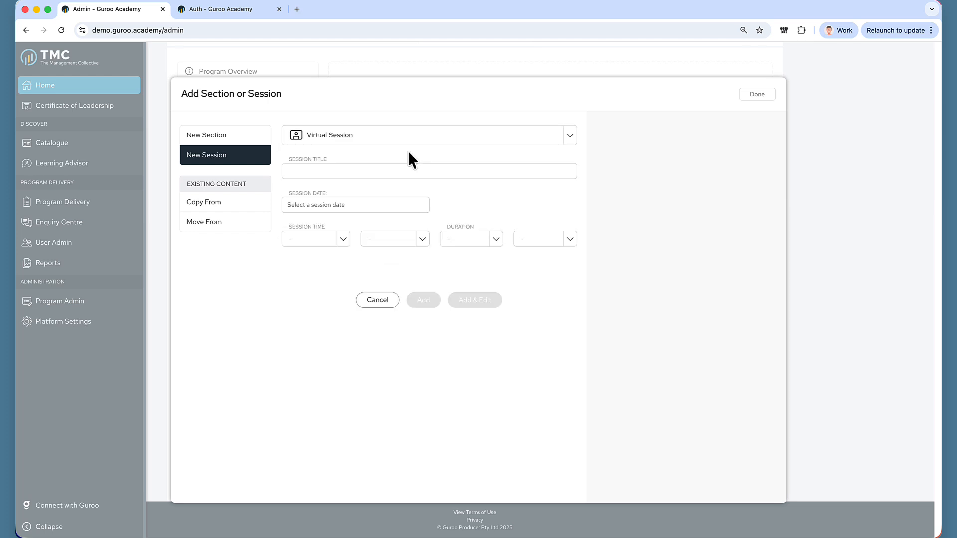
pyautogui.click(395, 171)
pyautogui.write('Web')
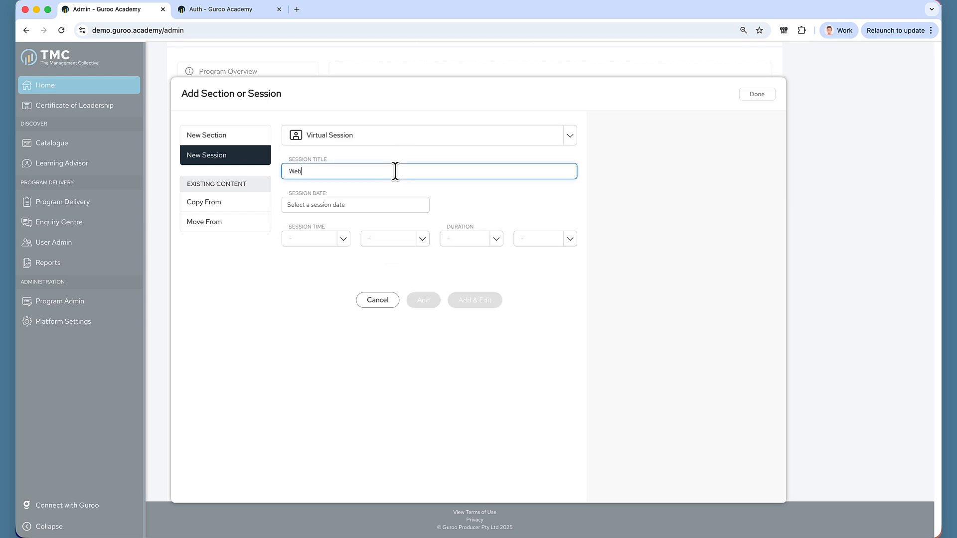
pyautogui.write('inar 1')
# - Schedule the session for 29 Dec 2025 at 09:00 with a duration of 1 Hour, and add it with its settings open for editing
pyautogui.click(394, 205)
pyautogui.click(304, 315)
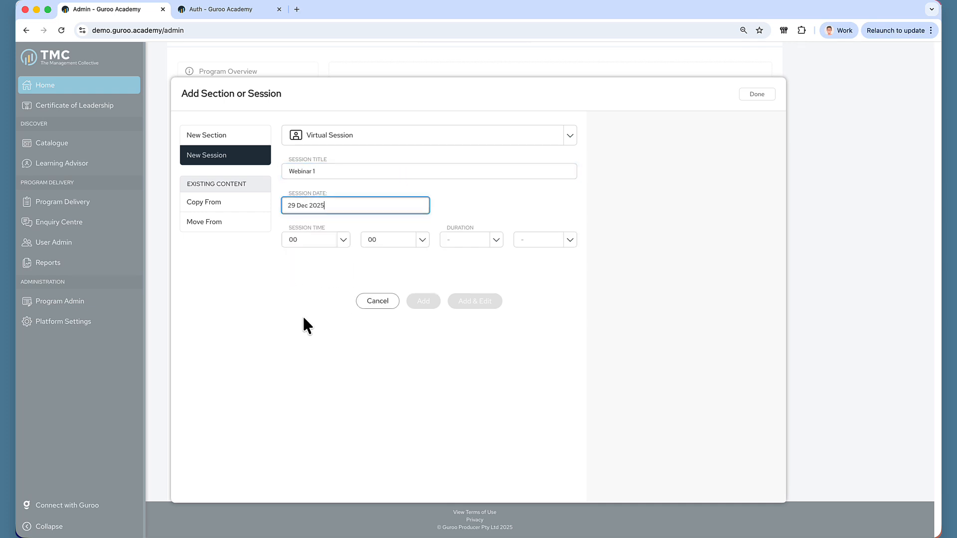
pyautogui.click(313, 242)
pyautogui.scroll(-2, 315, 360)
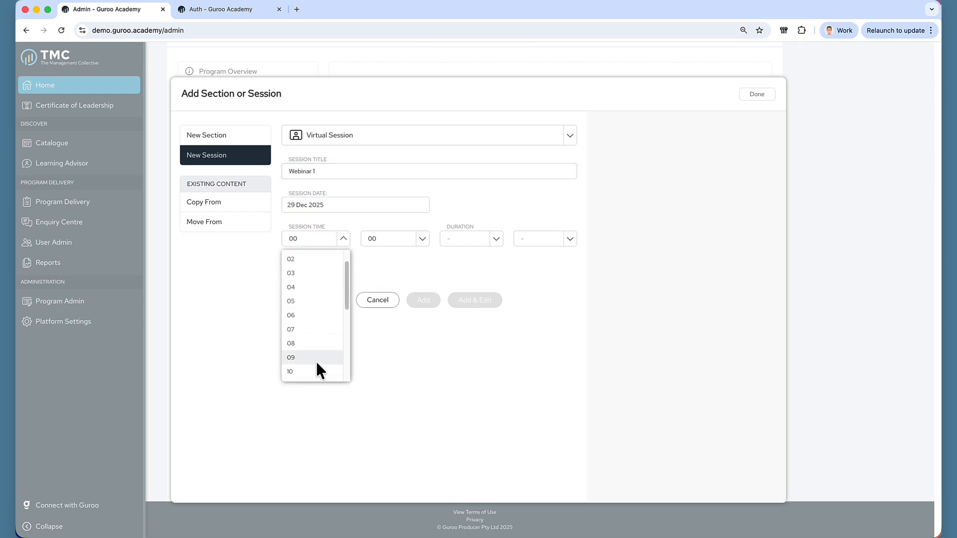
pyautogui.click(315, 360)
pyautogui.click(497, 240)
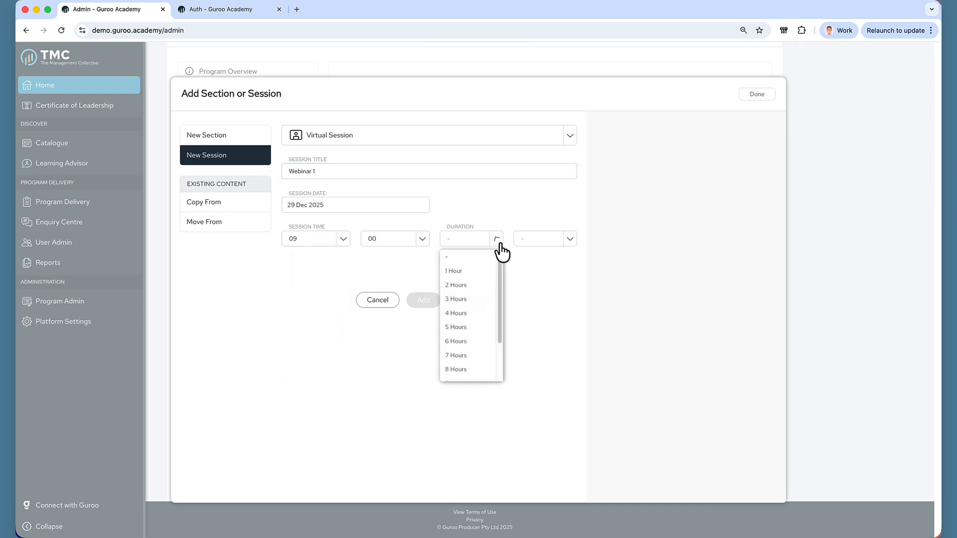
pyautogui.click(485, 271)
pyautogui.click(461, 302)
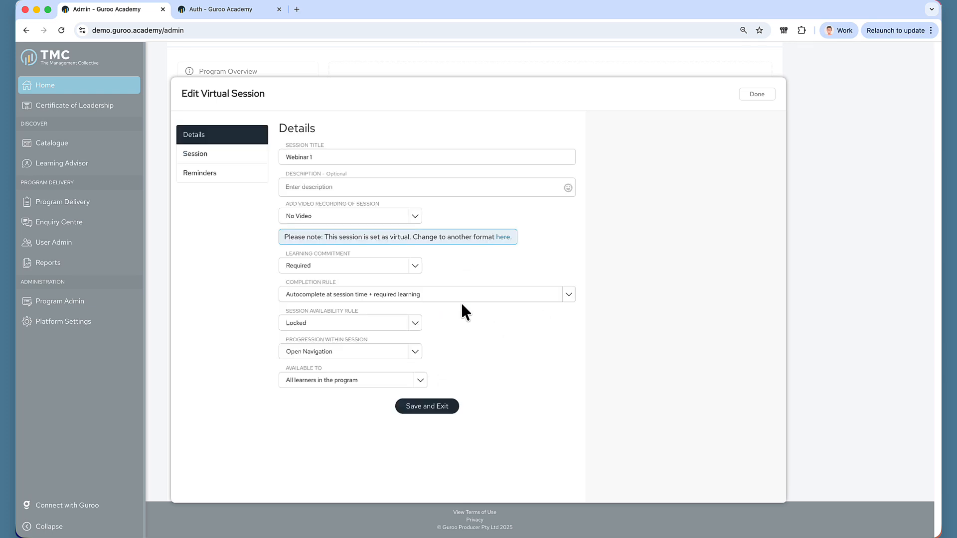
# - Set the session's video recording option to YouTube, Vimeo or MP4 Video
pyautogui.click(376, 180)
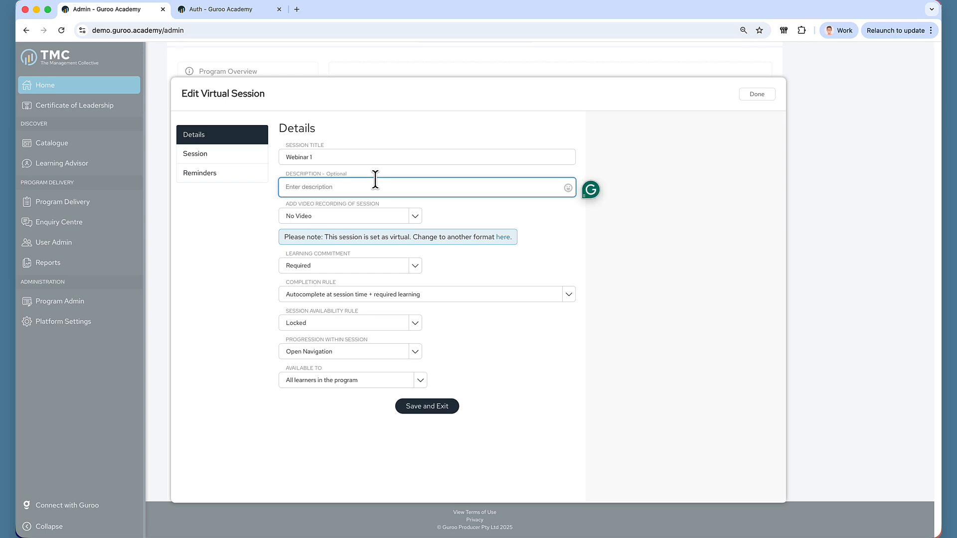
pyautogui.click(416, 218)
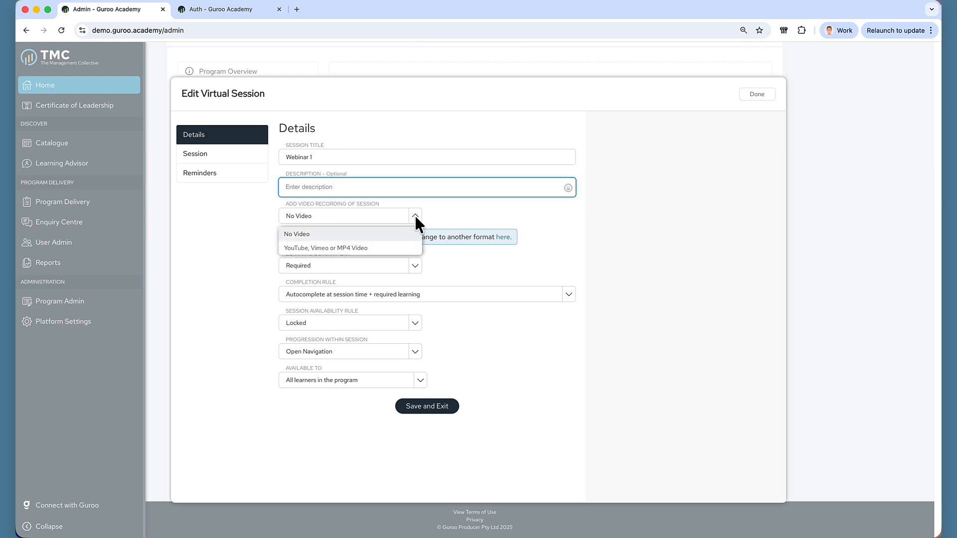
pyautogui.click(334, 248)
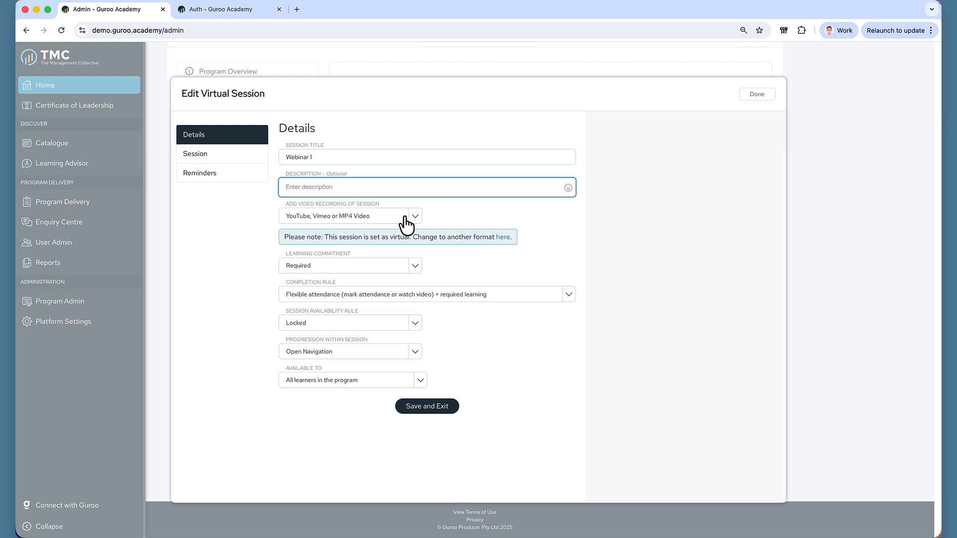
# - Examine the available choices for the session's learning commitment and completion rule
pyautogui.click(391, 268)
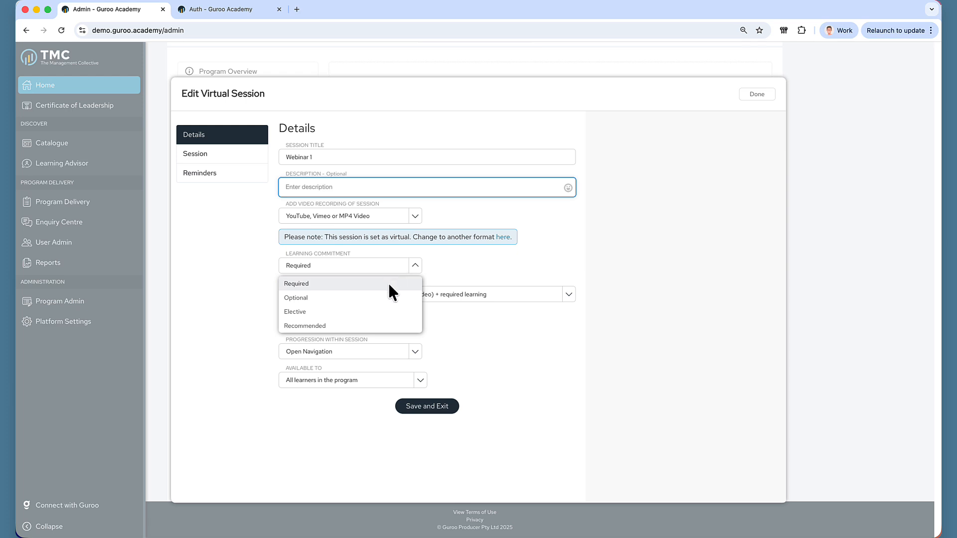
pyautogui.click(451, 261)
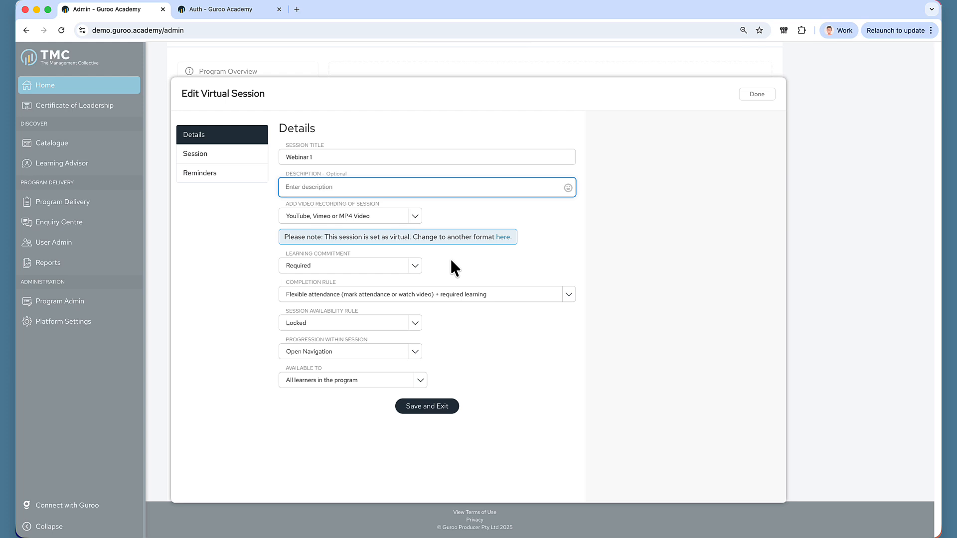
pyautogui.click(569, 296)
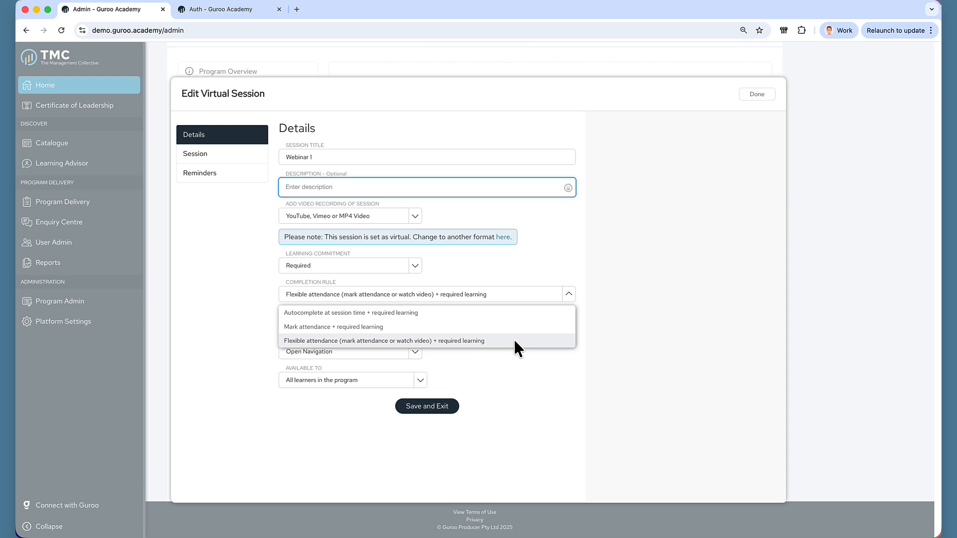
pyautogui.click(520, 366)
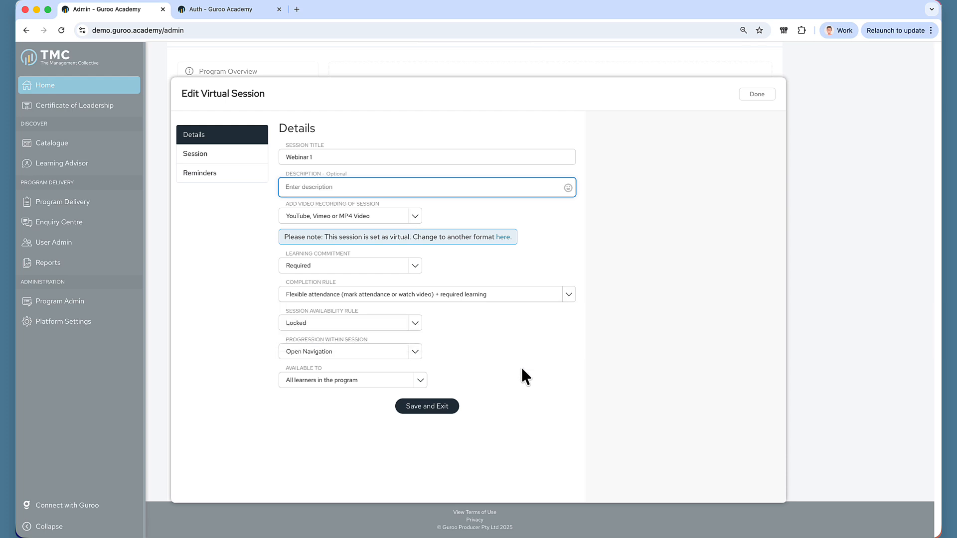
# - Set the session availability rule to Available and review the choices for progression within the session and its audience
pyautogui.click(360, 324)
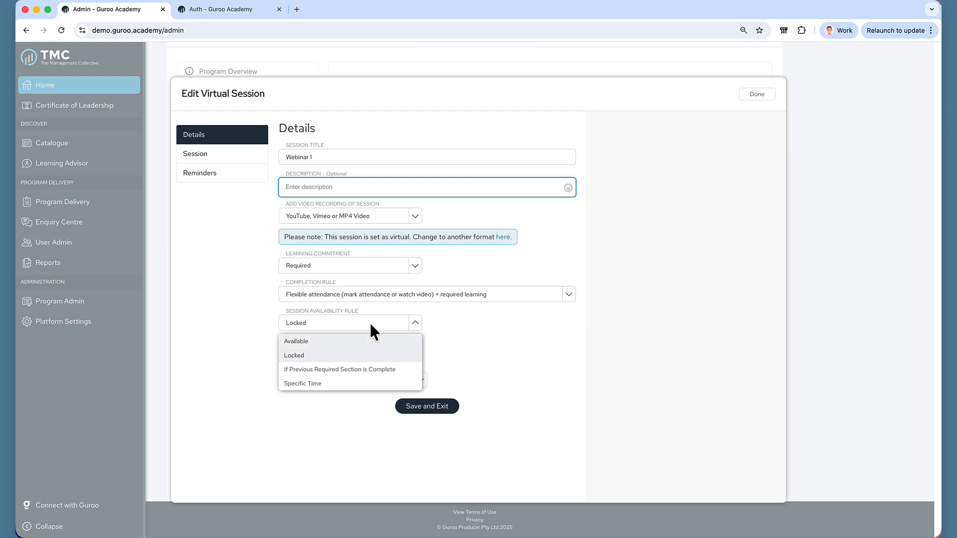
pyautogui.click(400, 344)
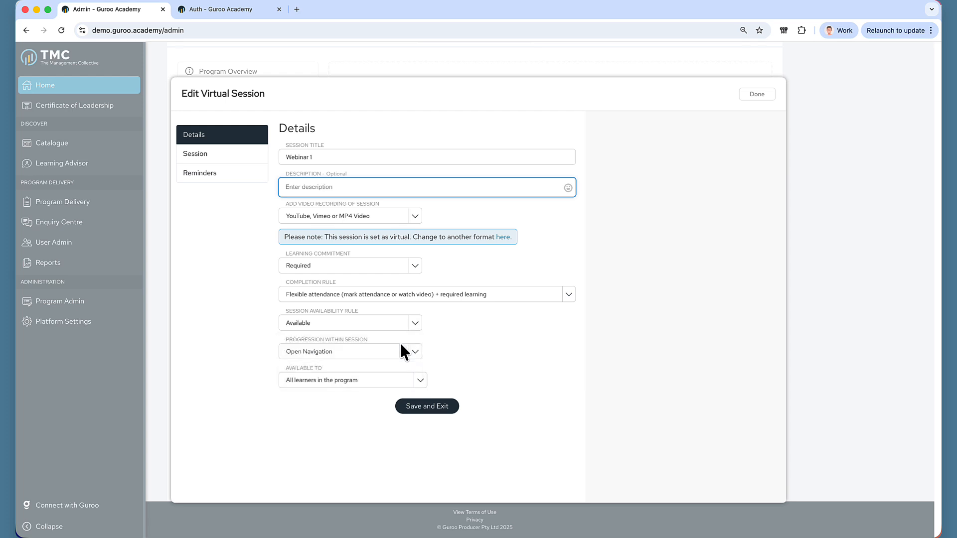
pyautogui.click(373, 355)
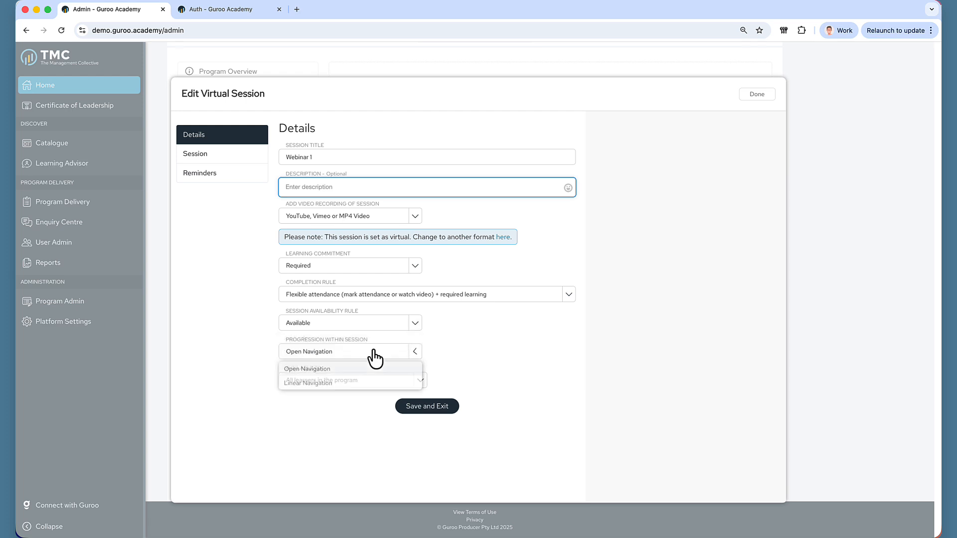
pyautogui.click(373, 352)
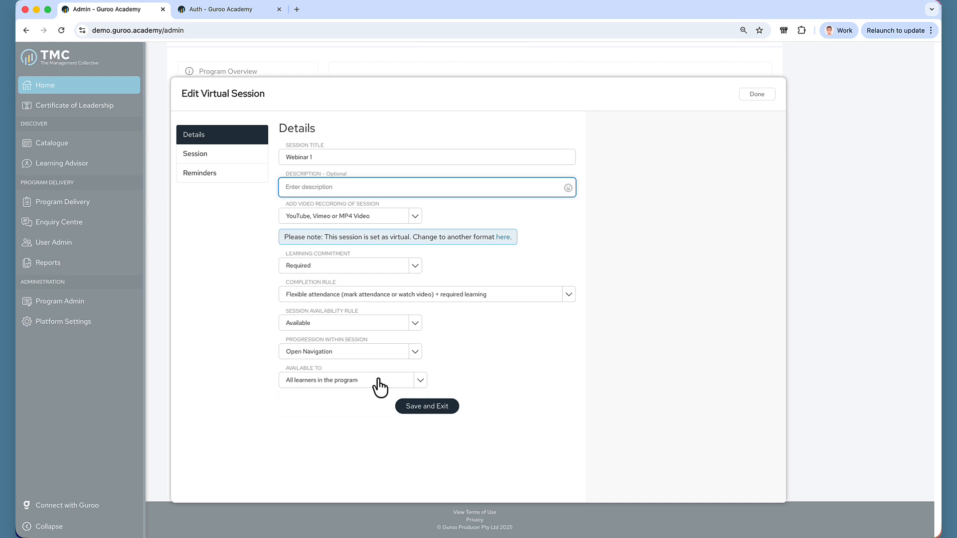
pyautogui.click(378, 380)
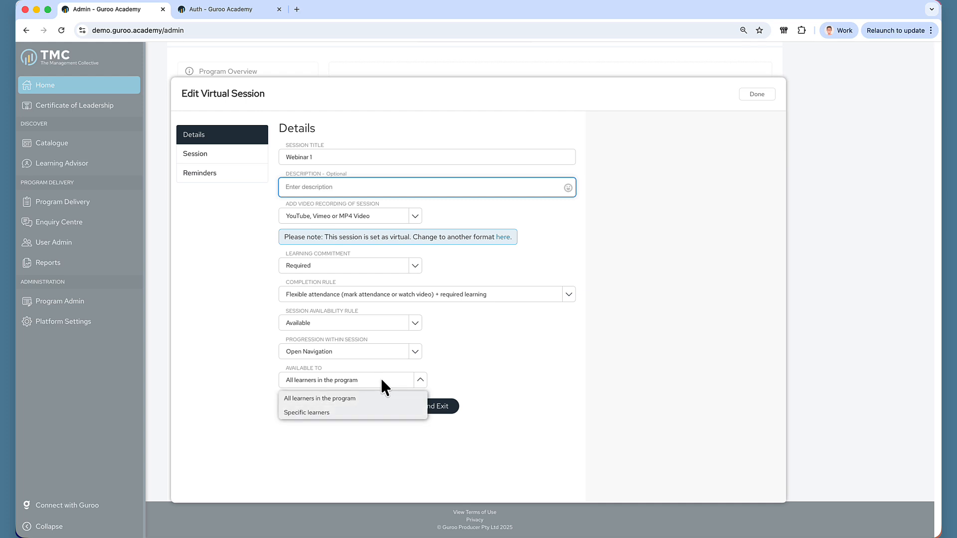
pyautogui.click(389, 381)
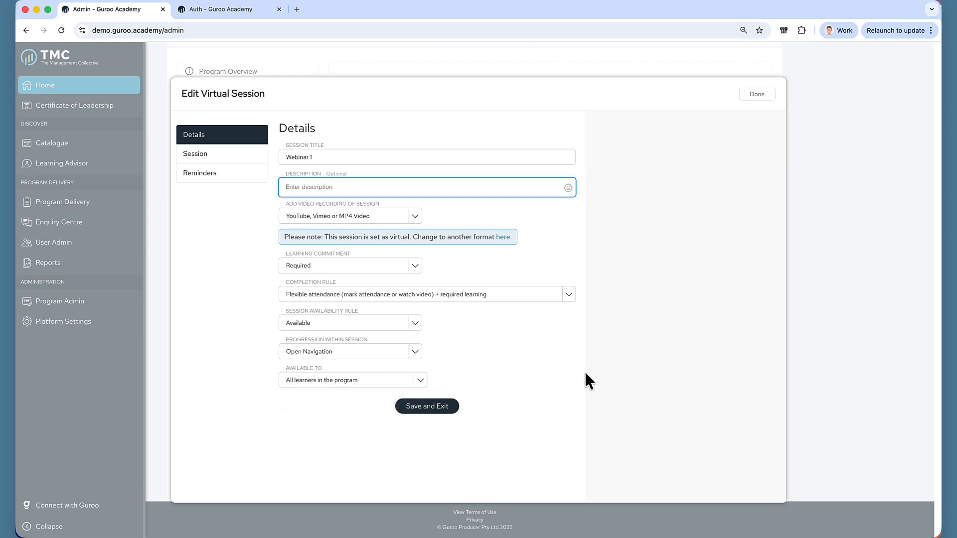
pyautogui.click(543, 348)
# - Assign the first two suggested facilitators to the Webinar 1 session in its session settings
pyautogui.click(229, 160)
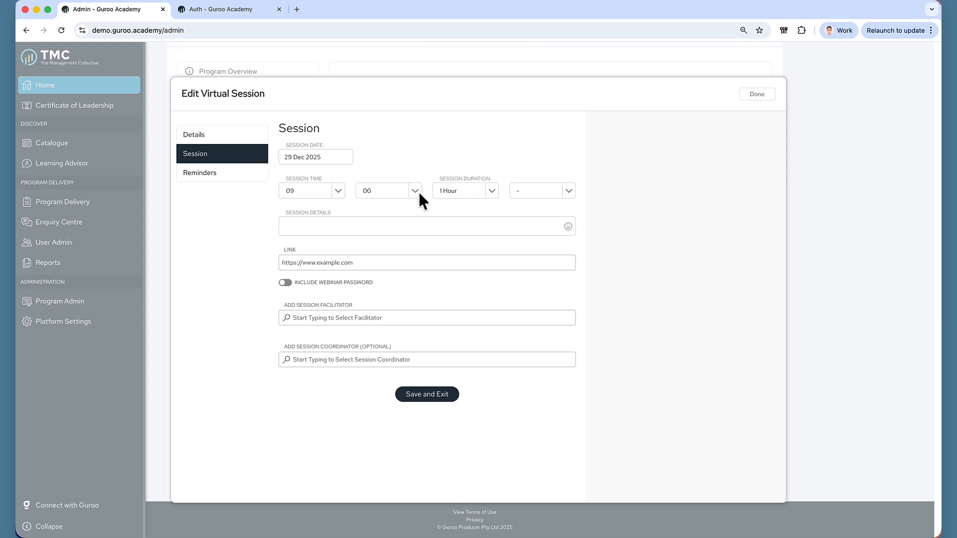
pyautogui.click(357, 227)
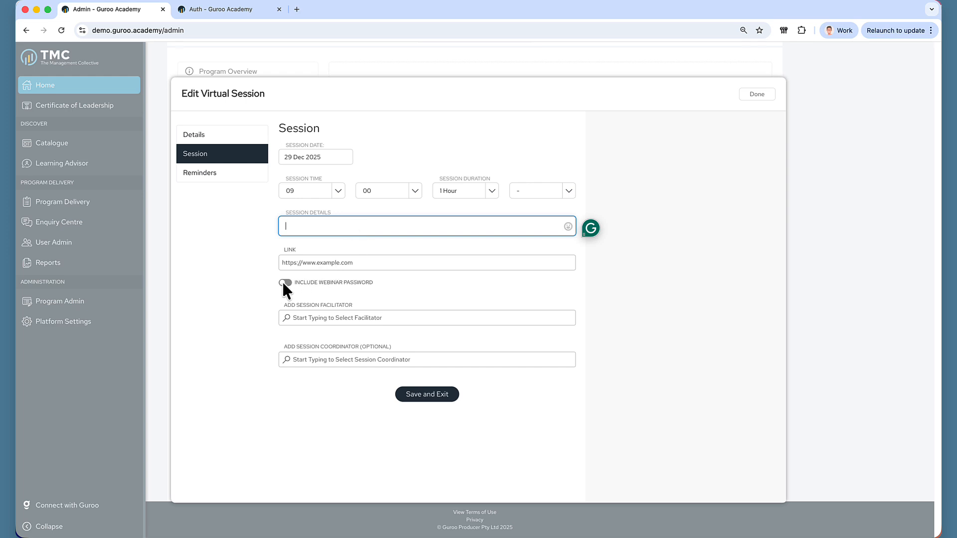
pyautogui.click(342, 318)
pyautogui.click(345, 334)
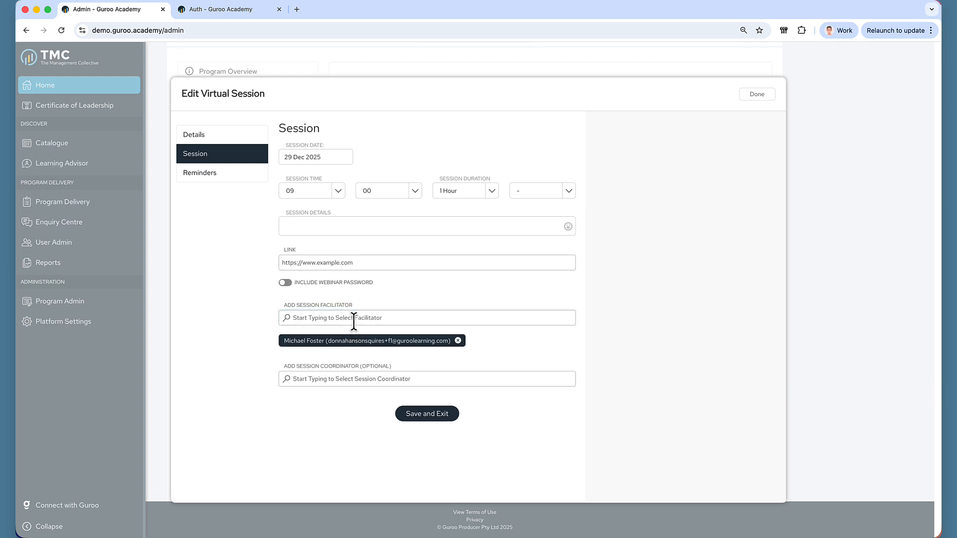
pyautogui.click(353, 319)
pyautogui.click(355, 349)
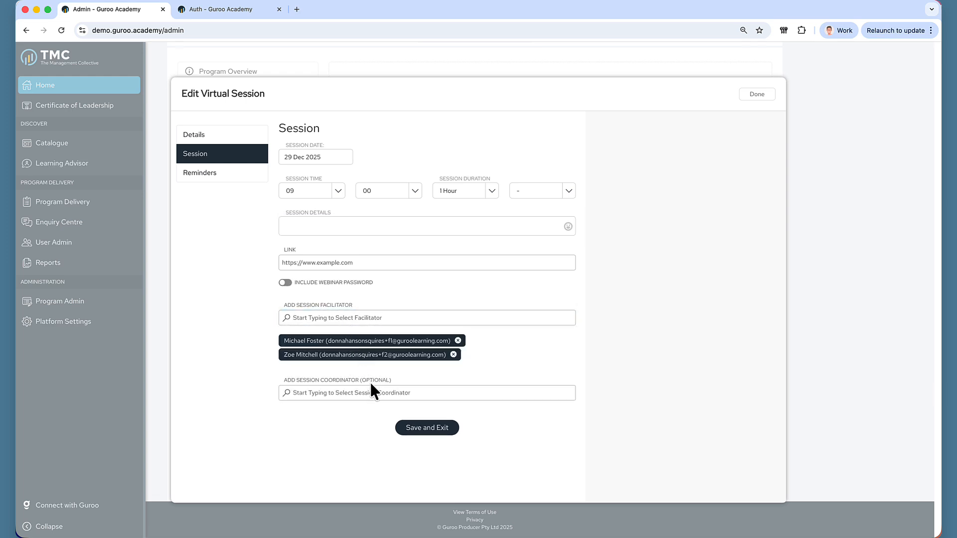
# - Select the suggested session coordinator for Webinar 1, then save and exit the session settings
pyautogui.click(376, 393)
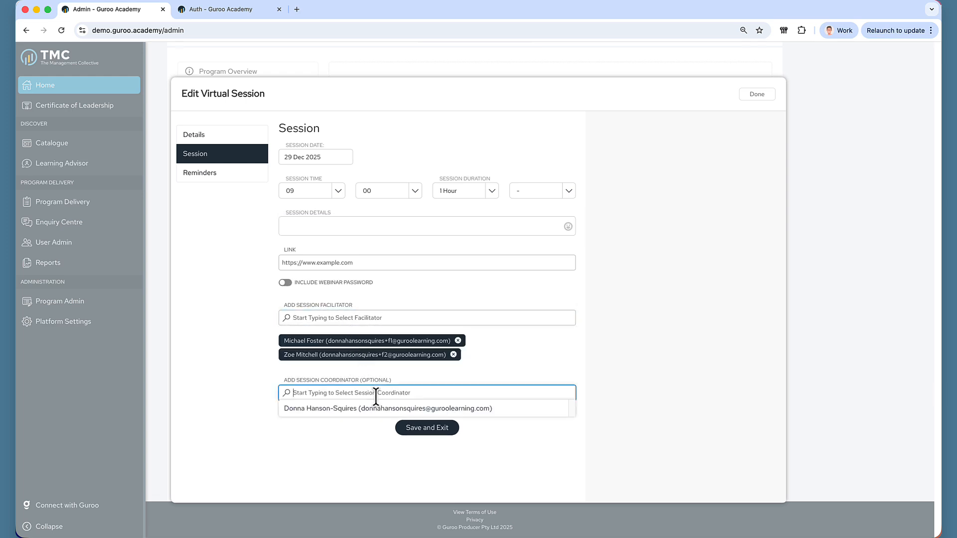
pyautogui.click(327, 412)
pyautogui.click(422, 422)
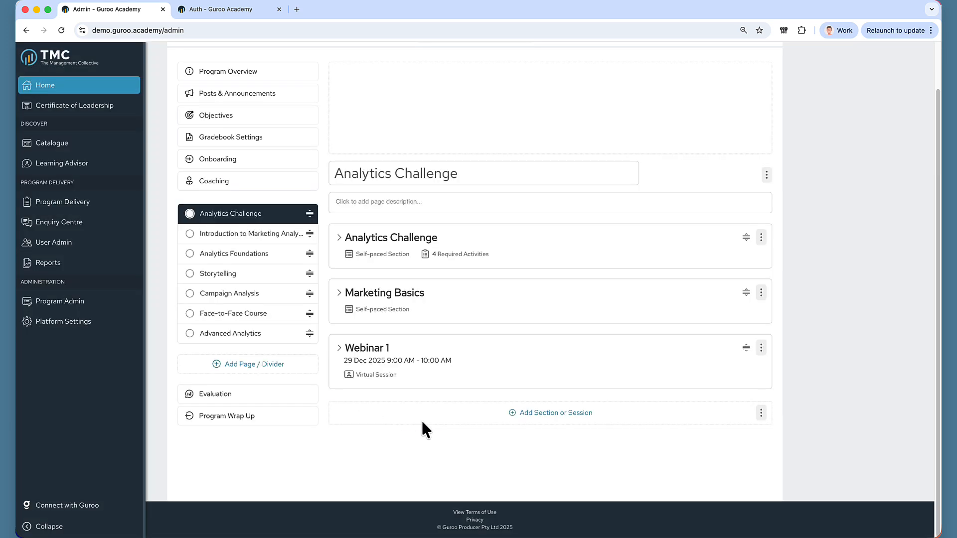
# - Review Webinar 1's session details in the expanded session on the edit page and in the Learn view
pyautogui.click(339, 349)
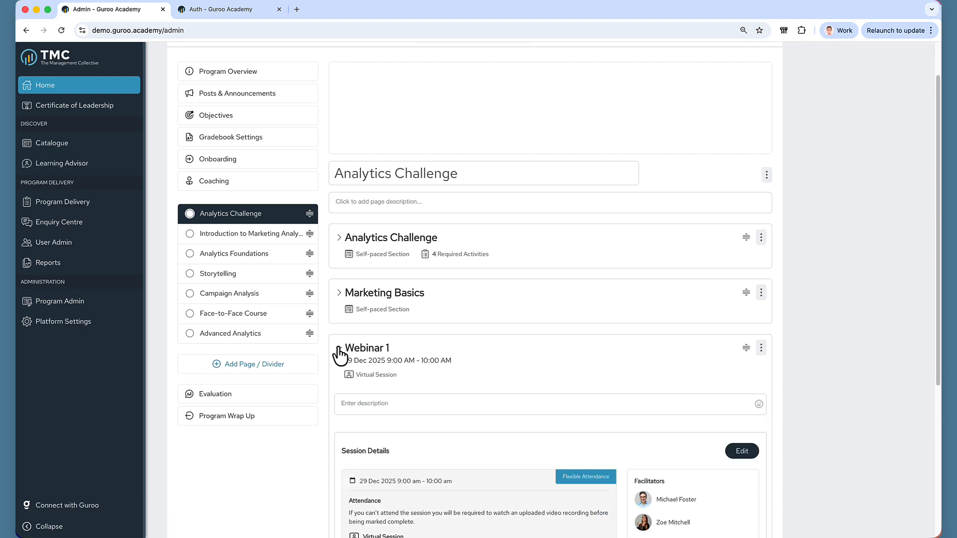
pyautogui.scroll(-3, 528, 372)
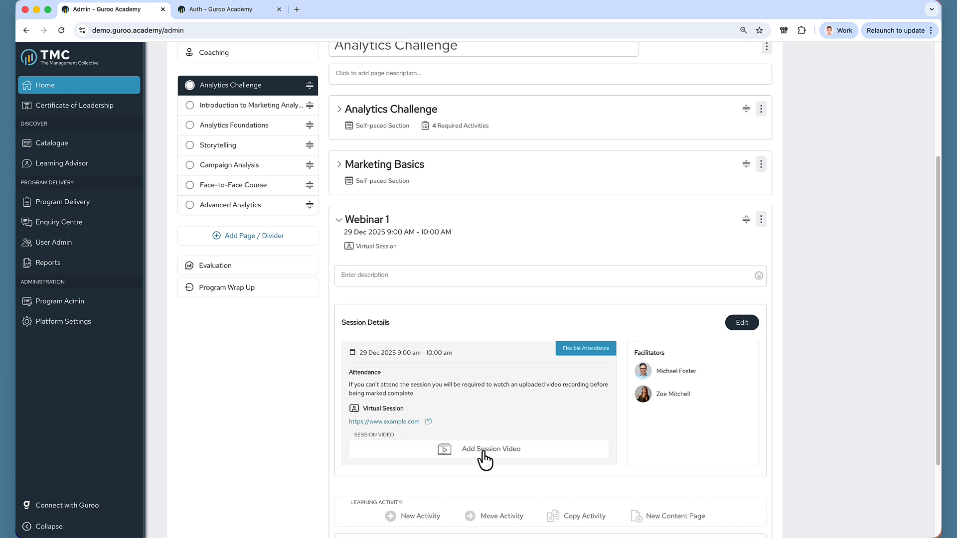
pyautogui.scroll(4, 483, 453)
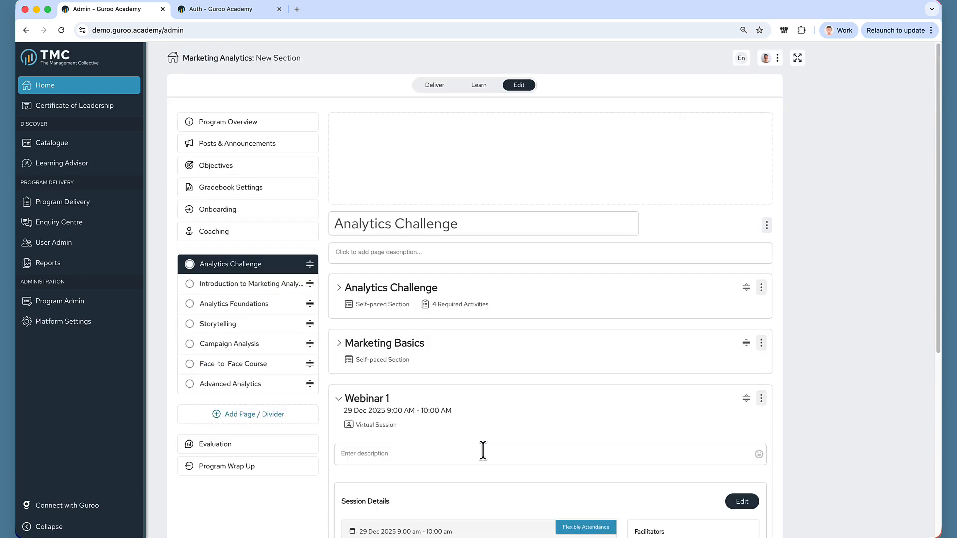
pyautogui.click(477, 86)
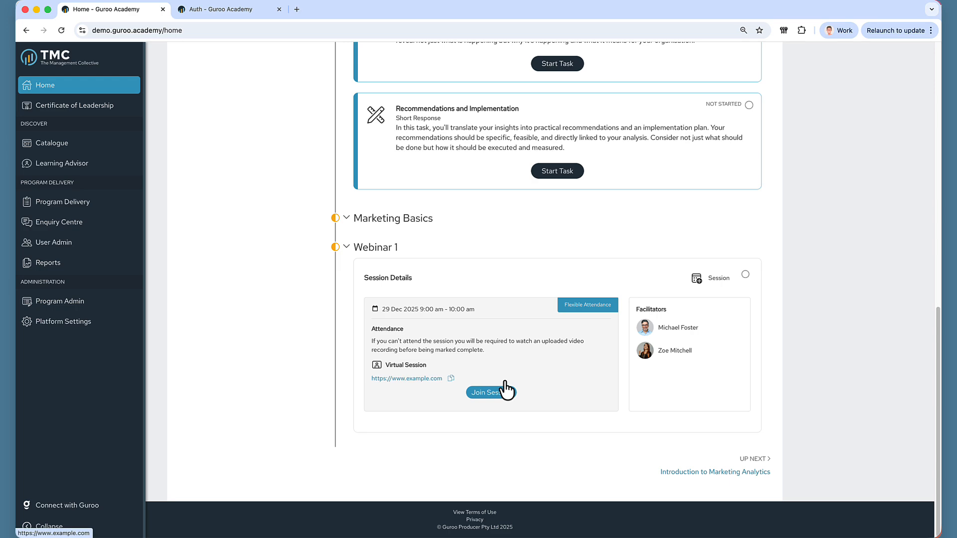
pyautogui.scroll(15, 506, 388)
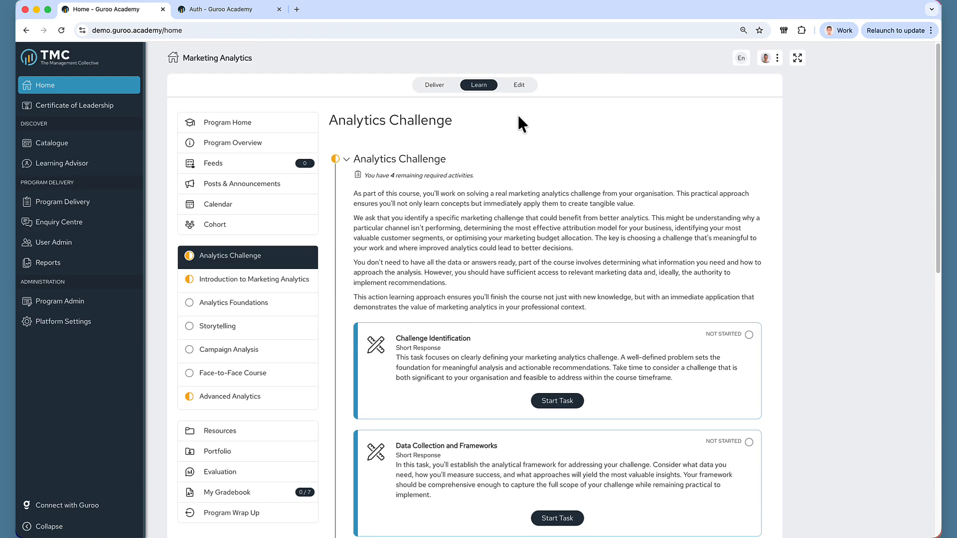
# - Return to editing the Analytics Challenge page and expand the Marketing Basics section to show its learning activity options
pyautogui.click(518, 86)
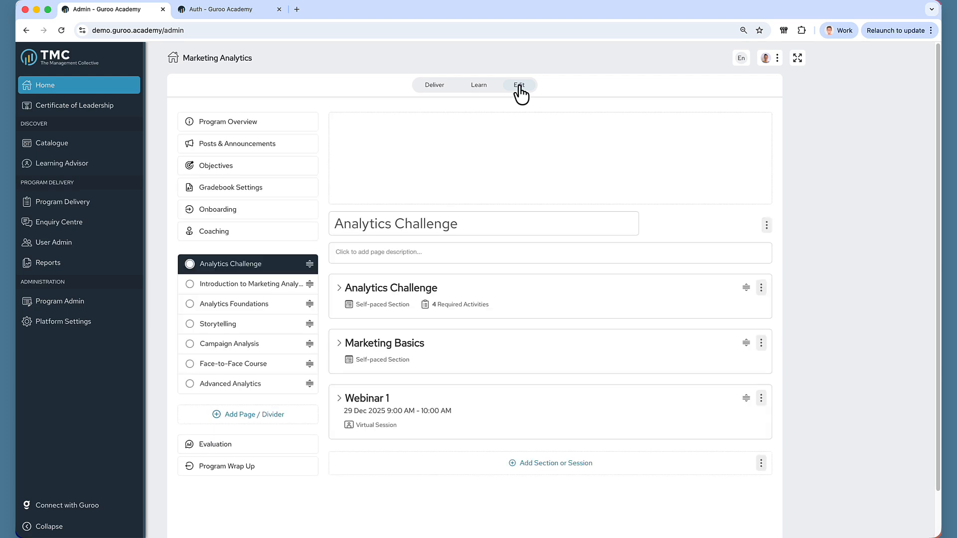
pyautogui.click(340, 344)
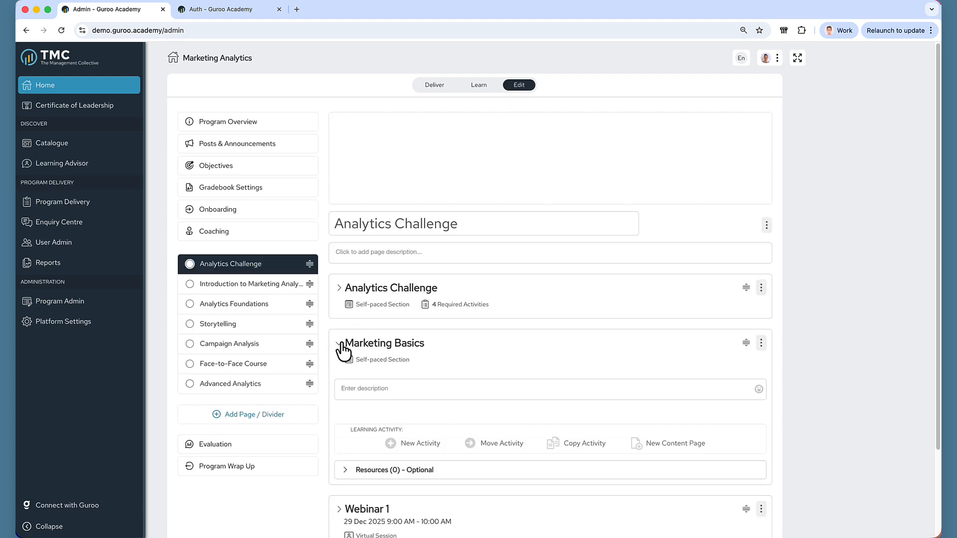
pyautogui.scroll(-3, 649, 336)
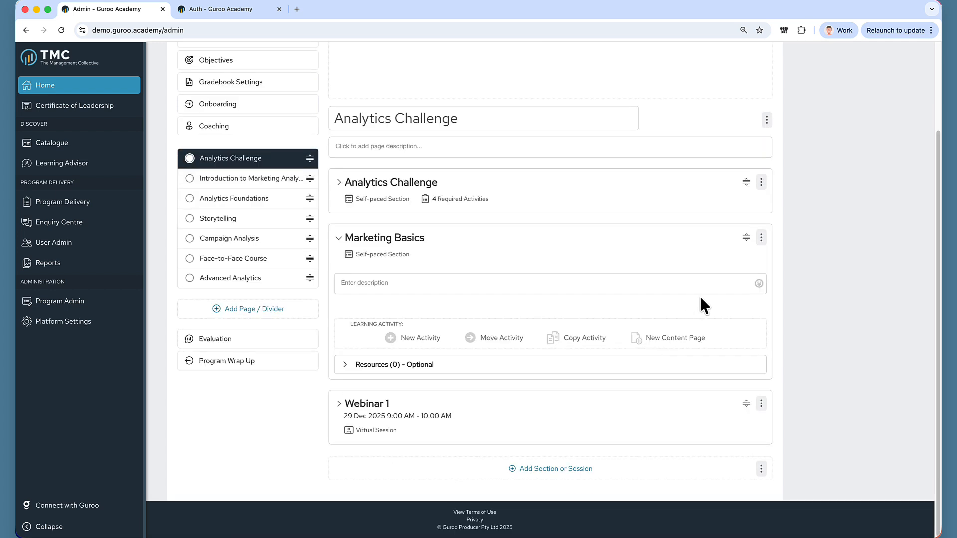
# - Start a new activity in the Marketing Basics section and review the Content, Task, Questionnaire and Assessment types on offer
pyautogui.click(420, 338)
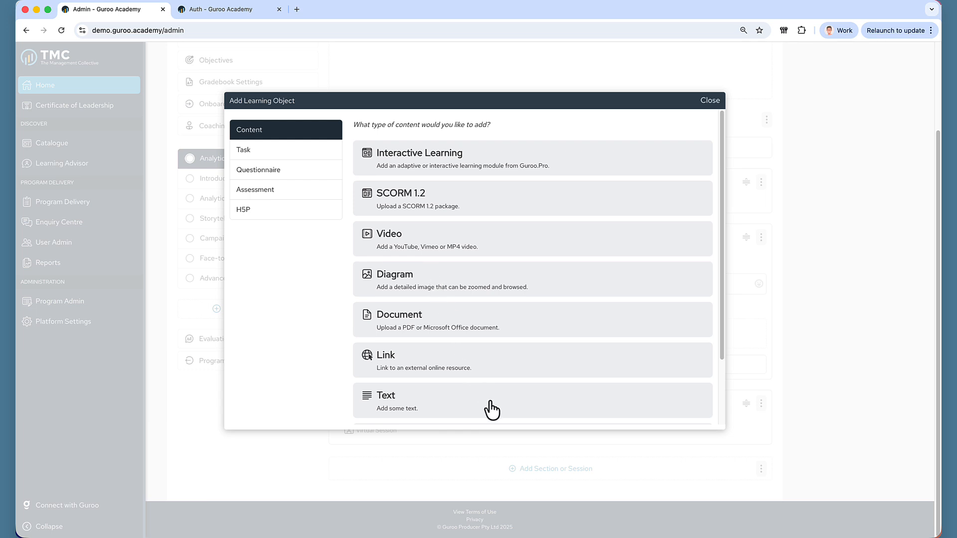
pyautogui.click(309, 150)
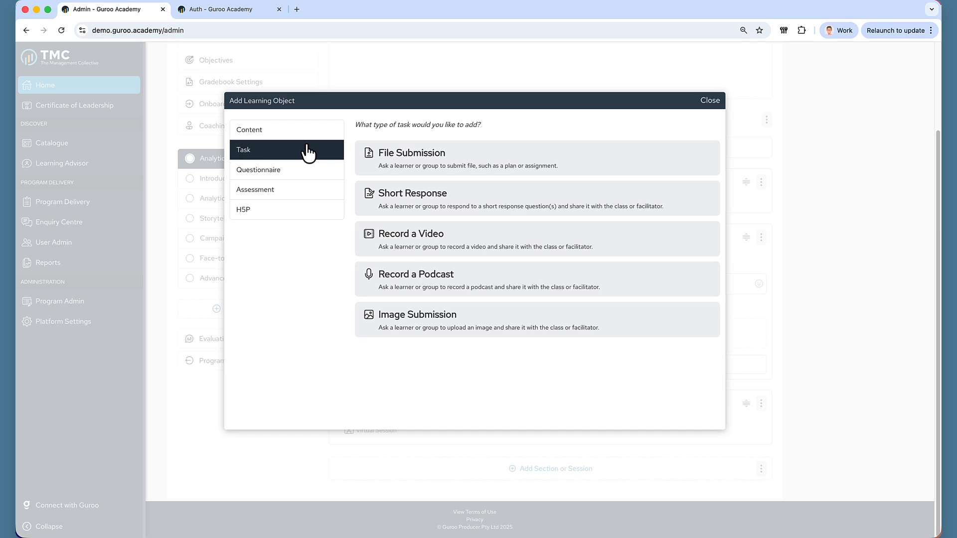
pyautogui.click(313, 175)
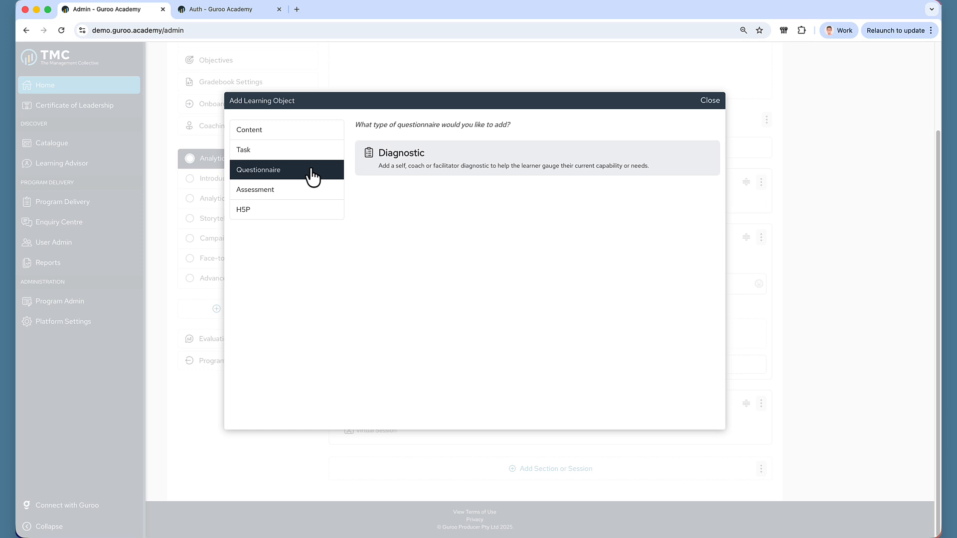
pyautogui.click(310, 191)
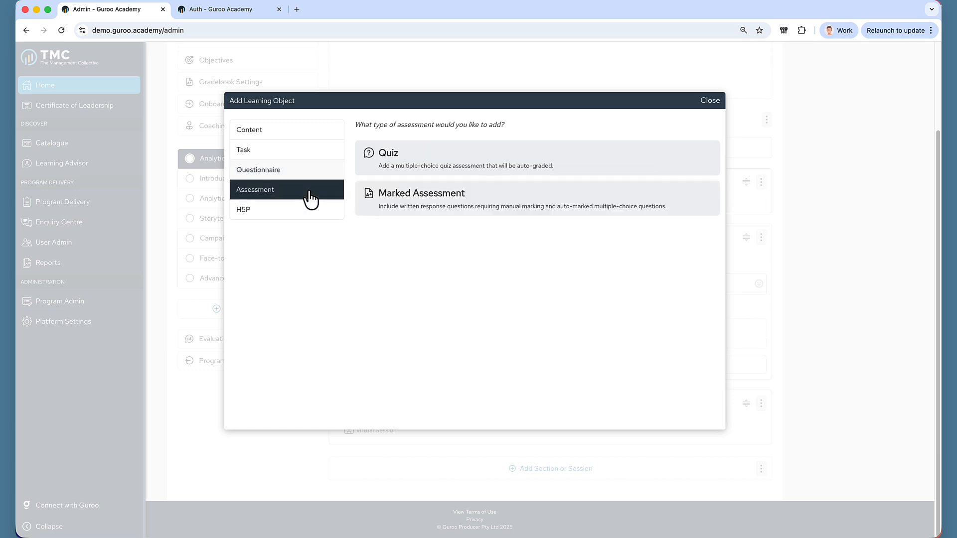
pyautogui.click(319, 131)
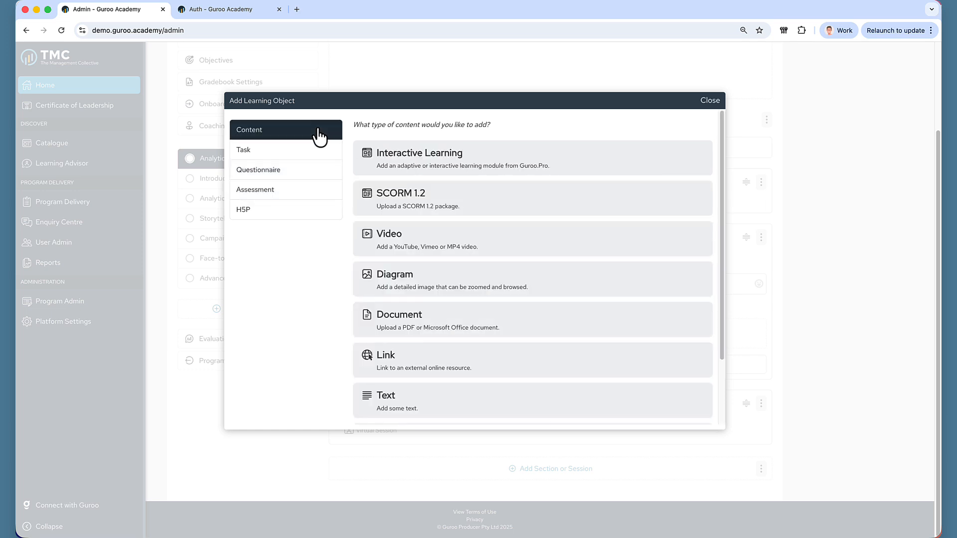
# - Examine the settings for adding a diagram and its stock icon and icon upload choices, and close them without saving
pyautogui.click(426, 277)
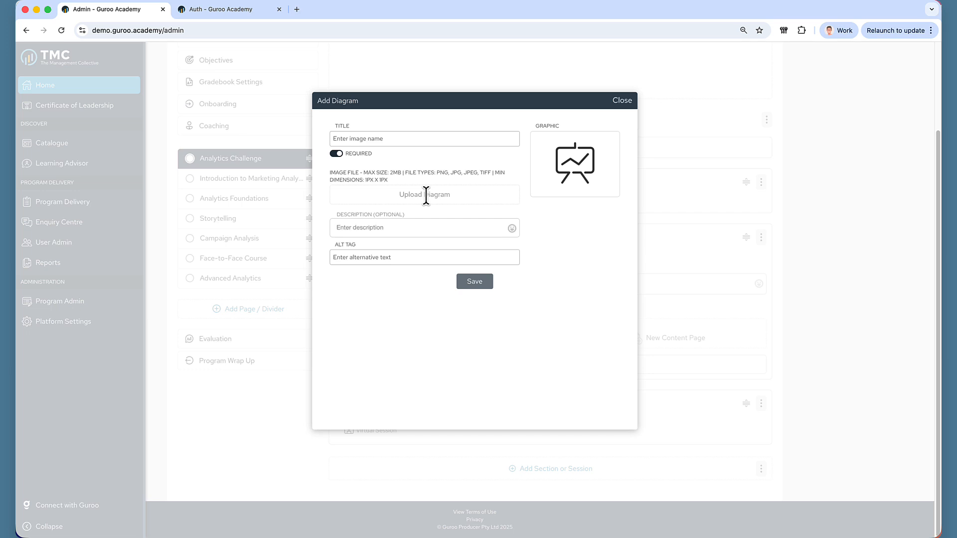
pyautogui.click(576, 164)
pyautogui.click(575, 167)
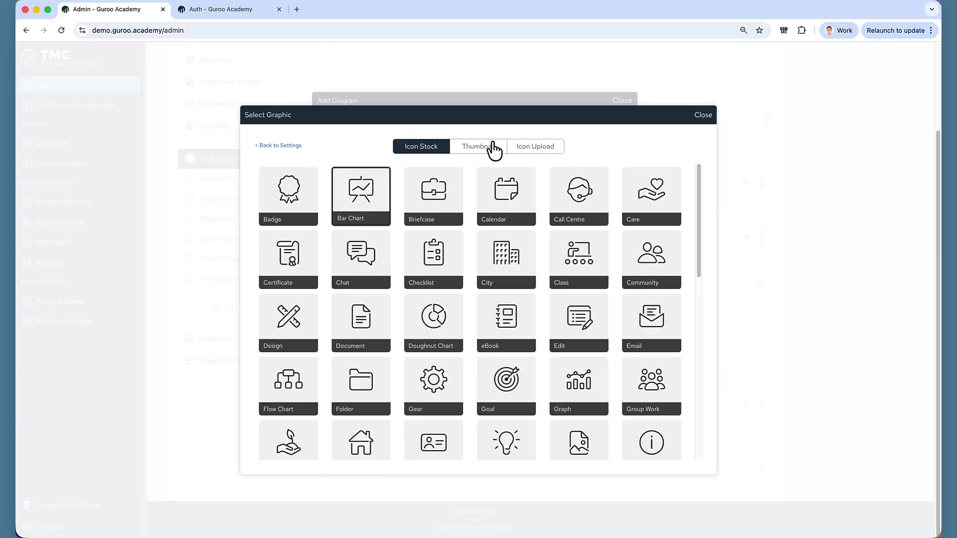
pyautogui.click(537, 150)
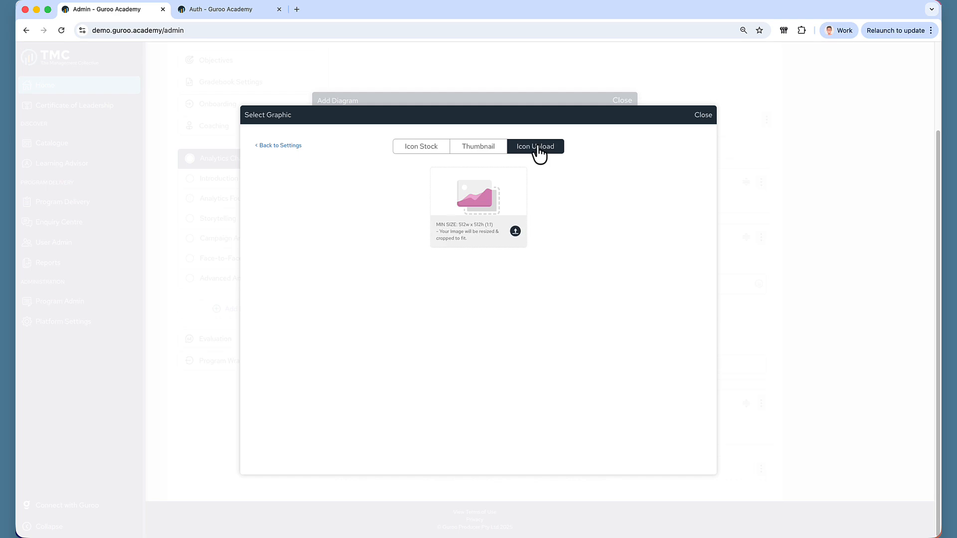
pyautogui.click(703, 116)
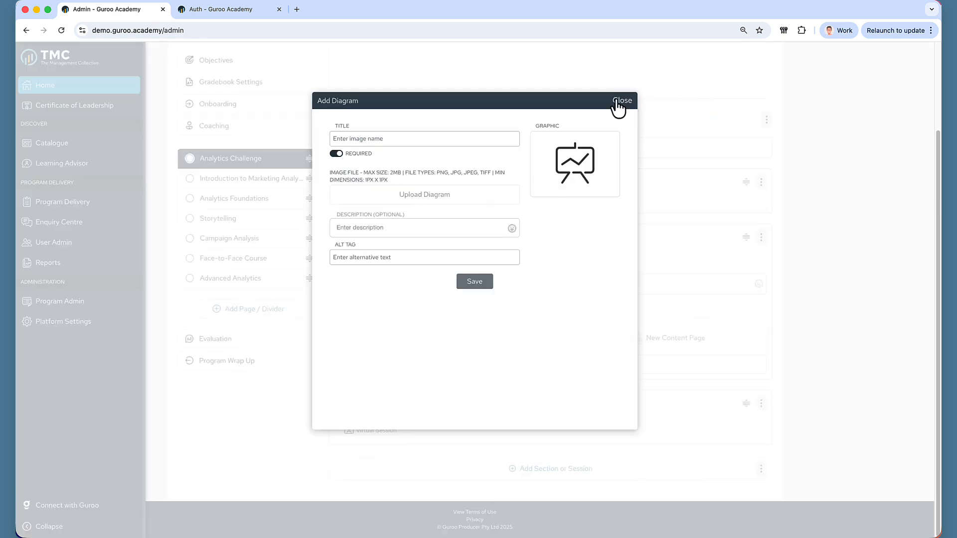
pyautogui.click(618, 105)
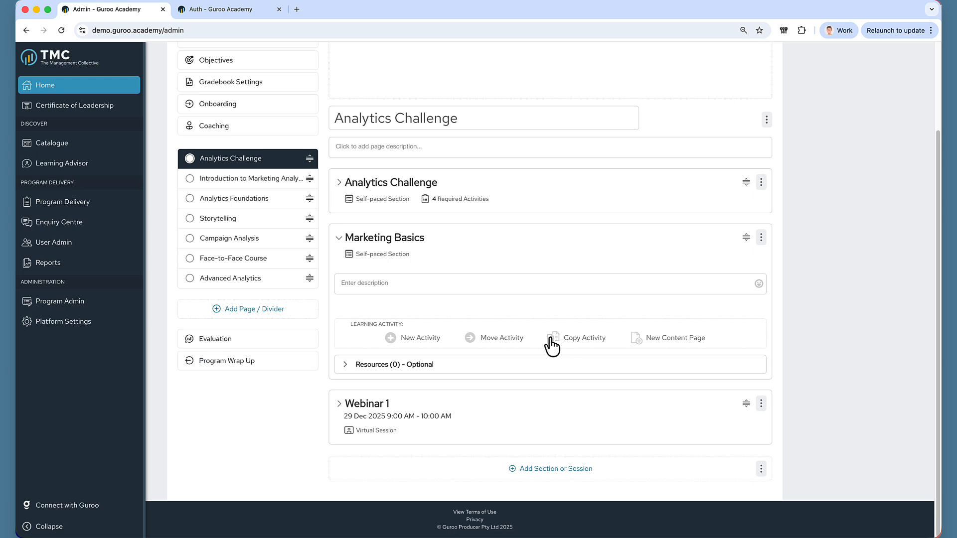
# - Examine the new content page form for the Marketing Basics section and go to the Program Overview
pyautogui.click(685, 345)
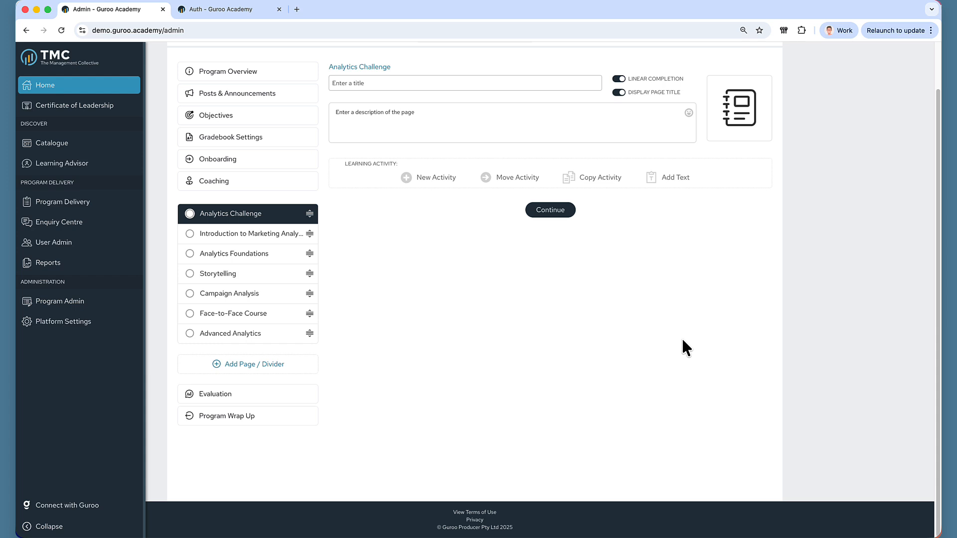
pyautogui.scroll(2, 683, 341)
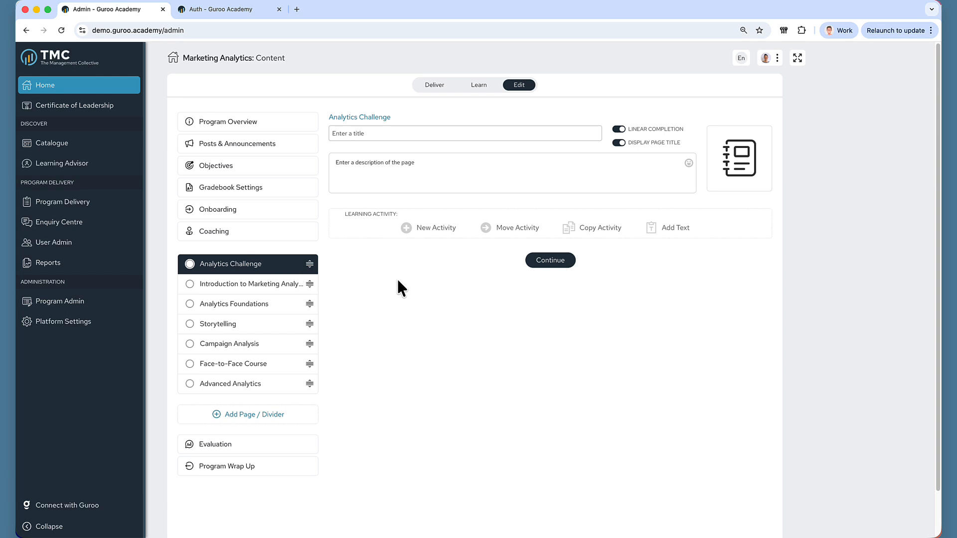
pyautogui.click(277, 127)
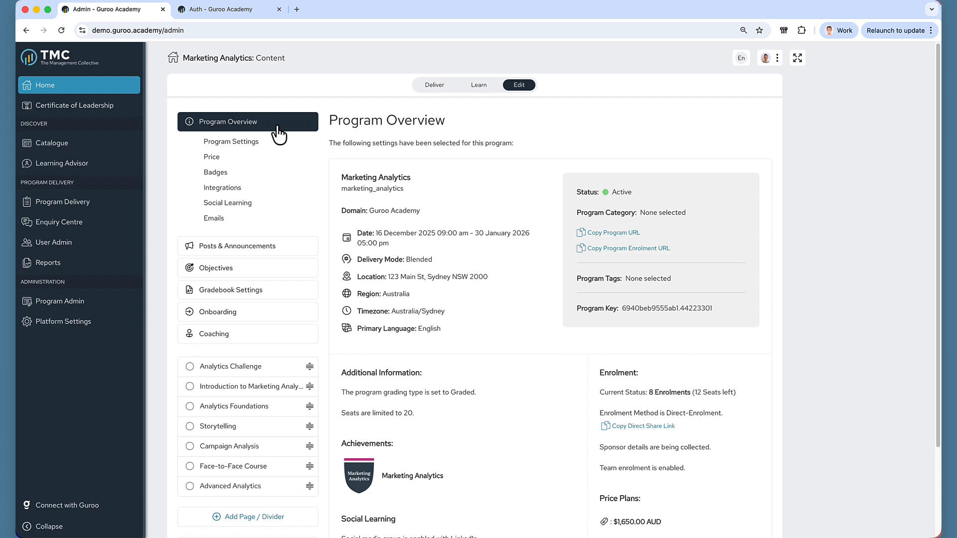